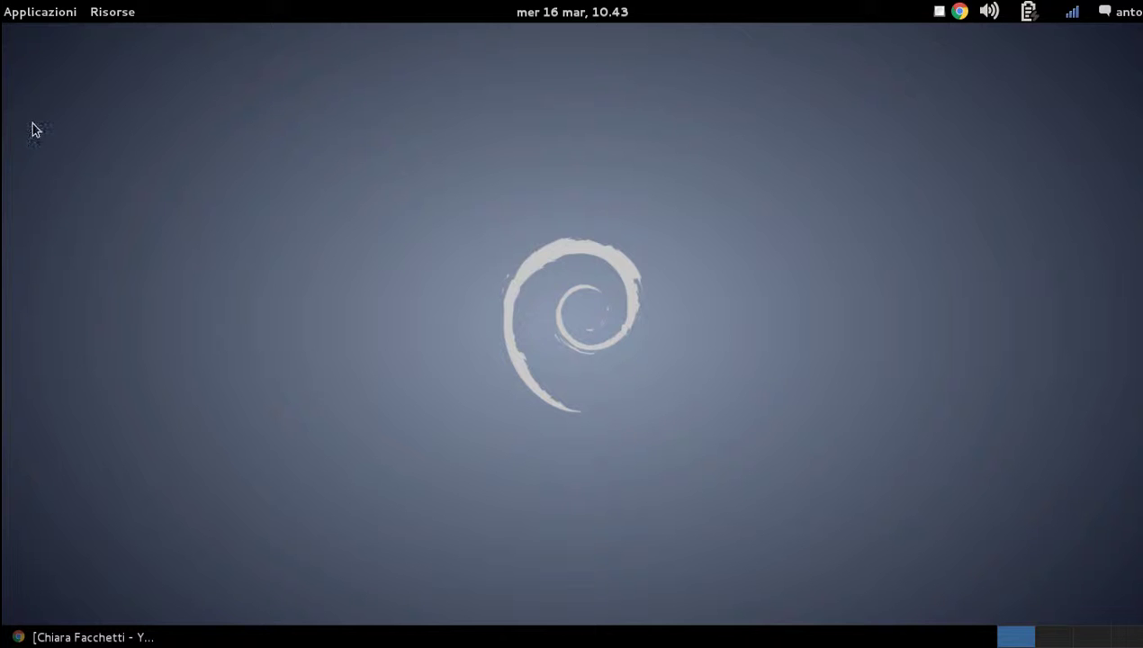
# Launch calibre from the office applications.
pyautogui.click(45, 14)
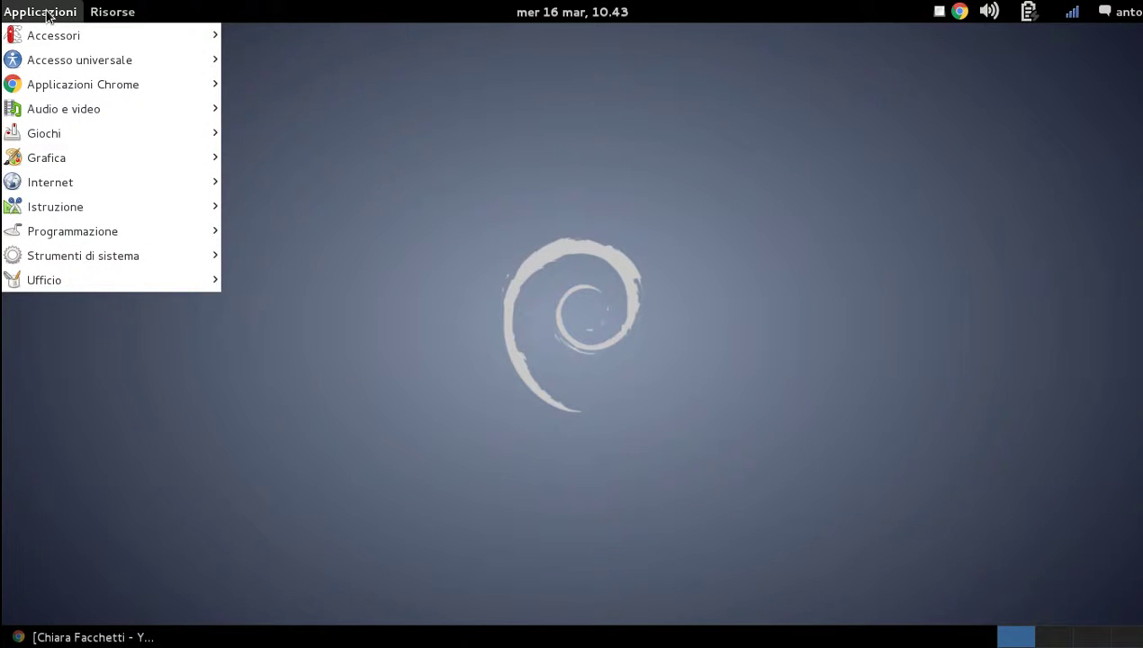
pyautogui.moveTo(60, 282)
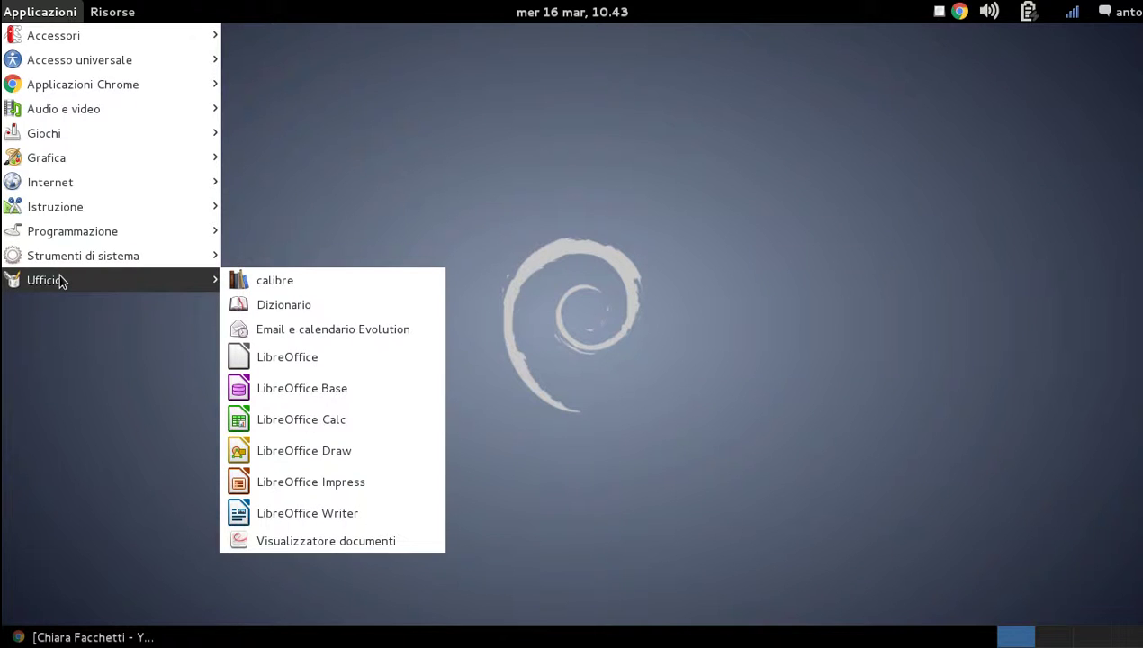
pyautogui.click(281, 286)
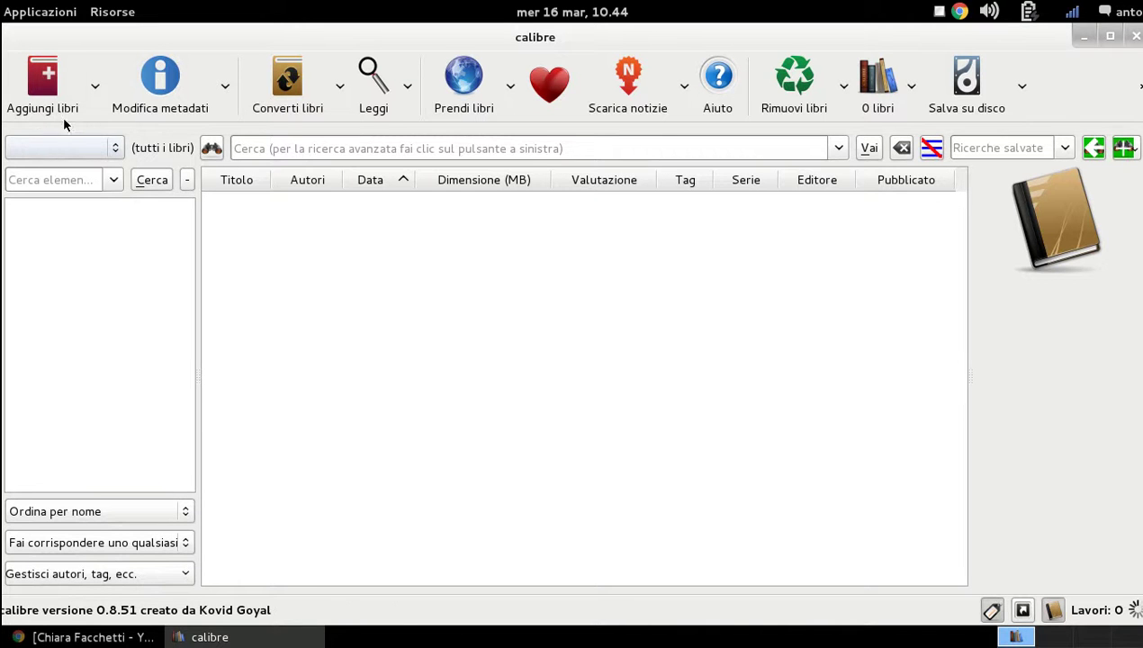
# Add the document finto.odt from the home folder to the calibre library.
pyautogui.click(59, 113)
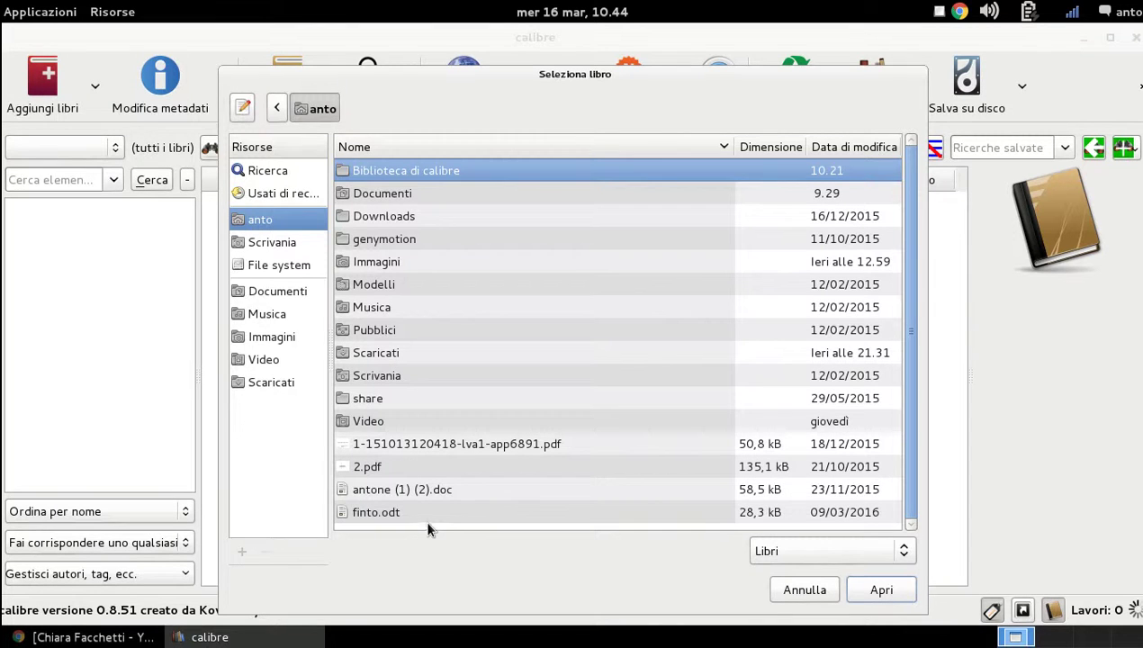
pyautogui.click(428, 520)
pyautogui.click(879, 597)
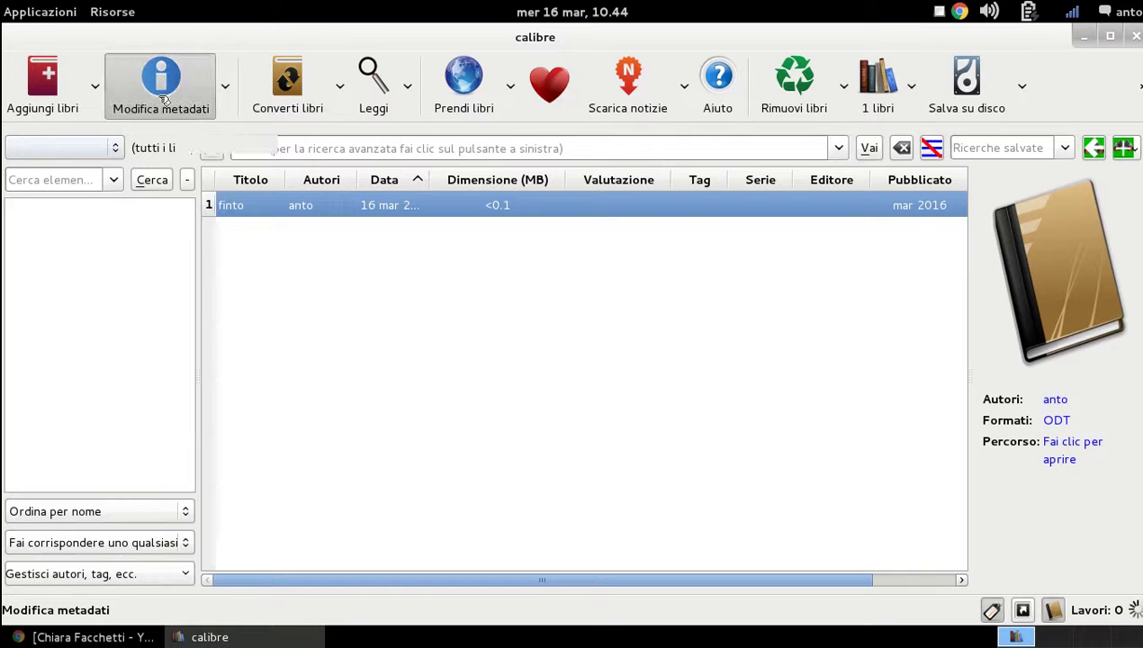
# Open the metadata of the book finto and review its title, author, series, tag, publisher and language fields.
pyautogui.click(162, 97)
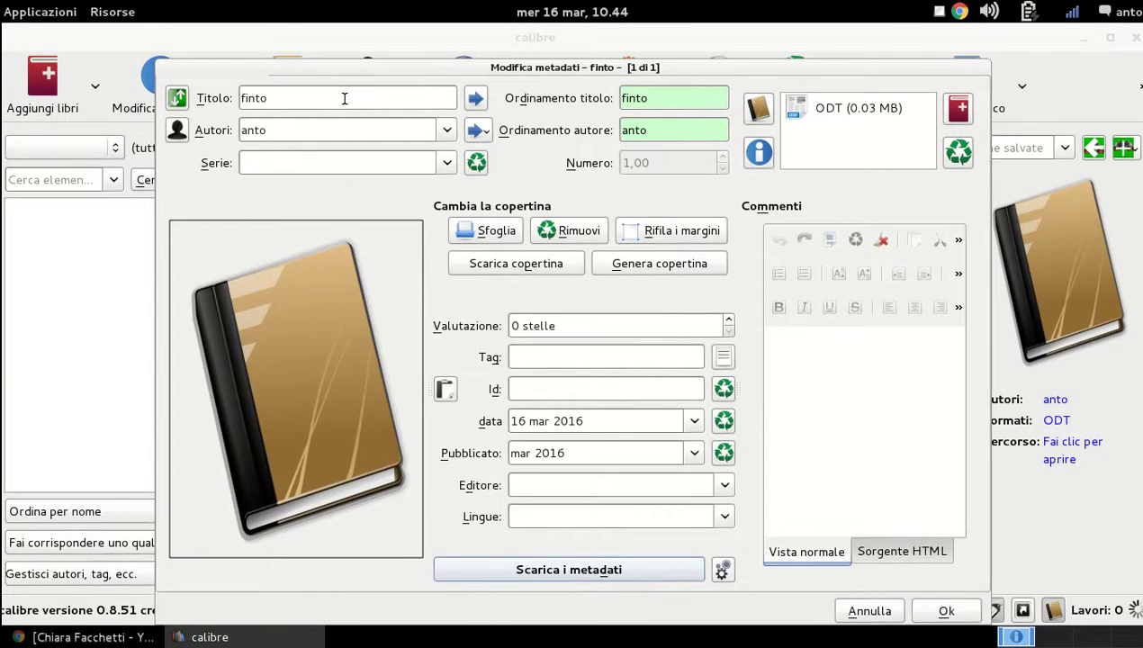
pyautogui.doubleClick(344, 99)
pyautogui.moveTo(284, 123); pyautogui.dragTo(227, 132)
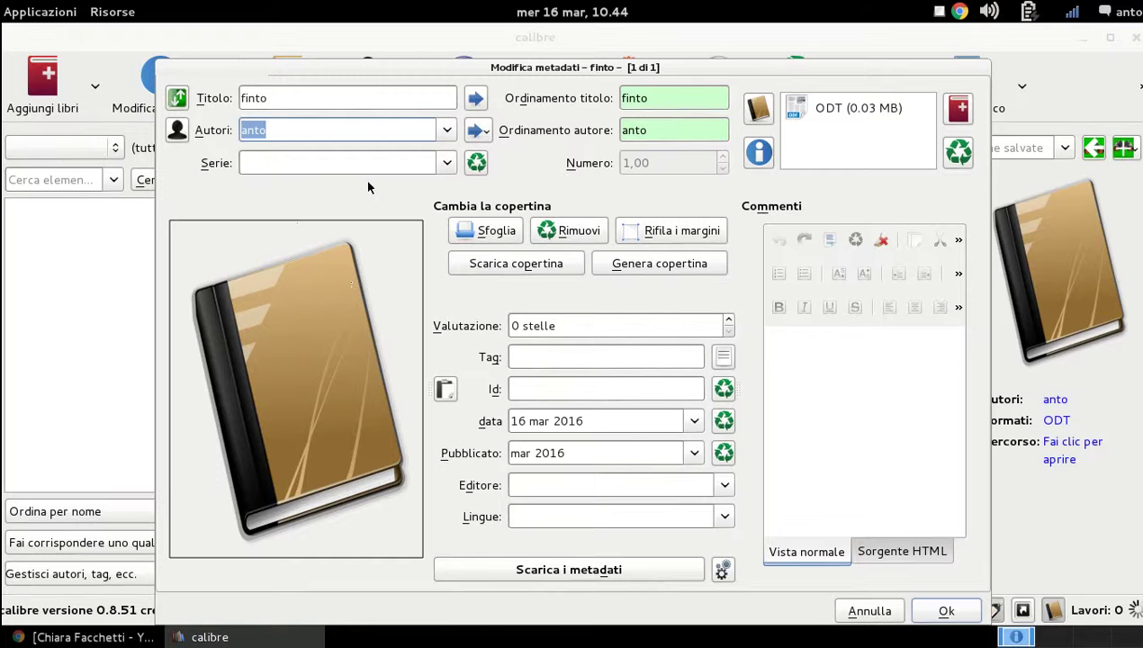
pyautogui.click(448, 165)
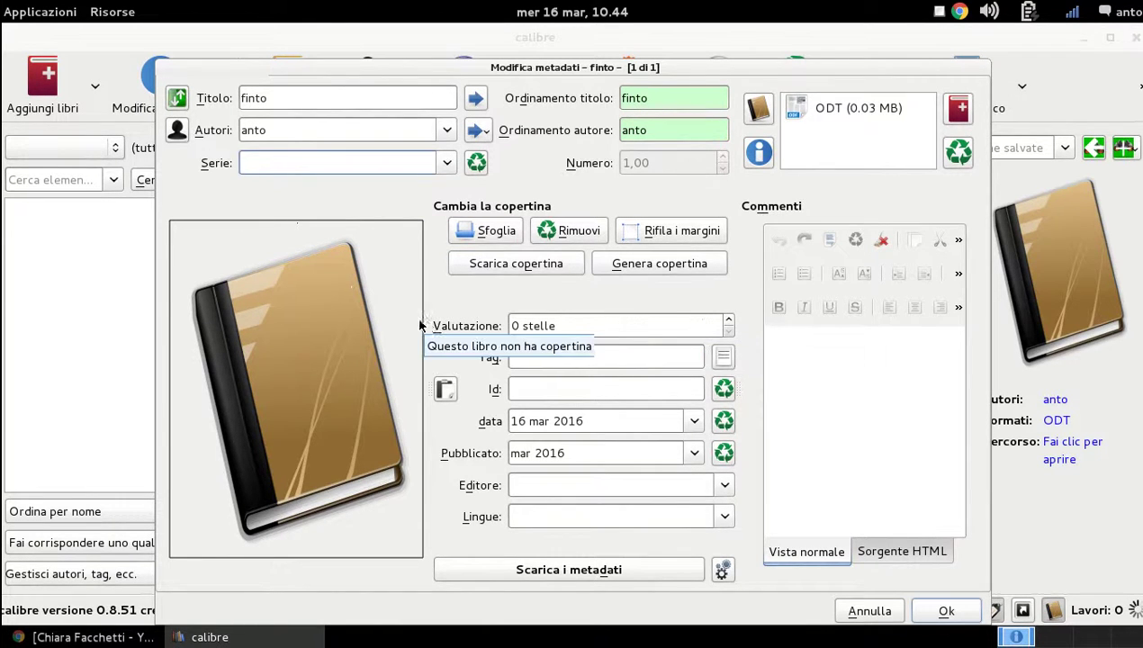
pyautogui.click(556, 354)
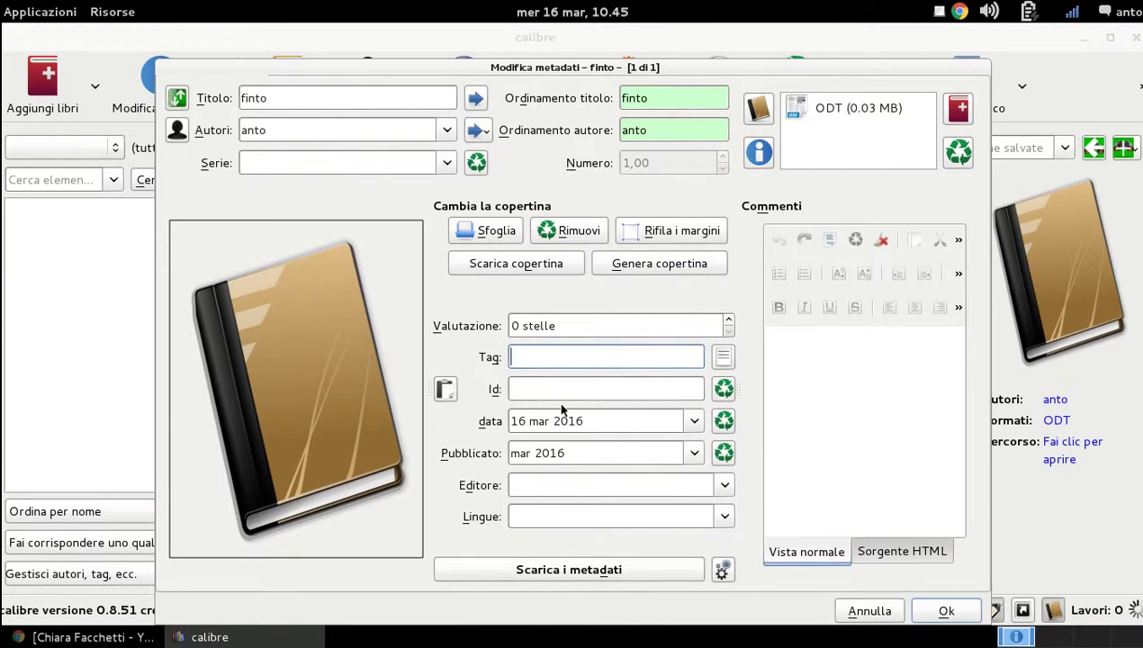
pyautogui.click(566, 486)
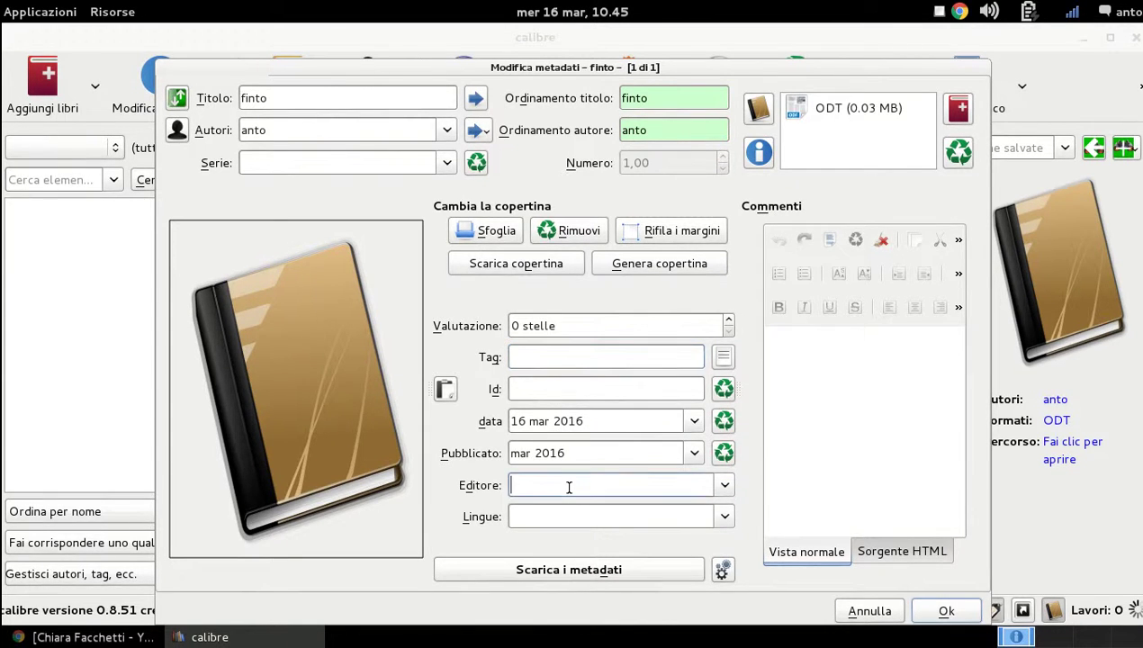
pyautogui.click(572, 519)
# Generate a cover for the book, replace it with the image art.png and save the metadata.
pyautogui.click(663, 267)
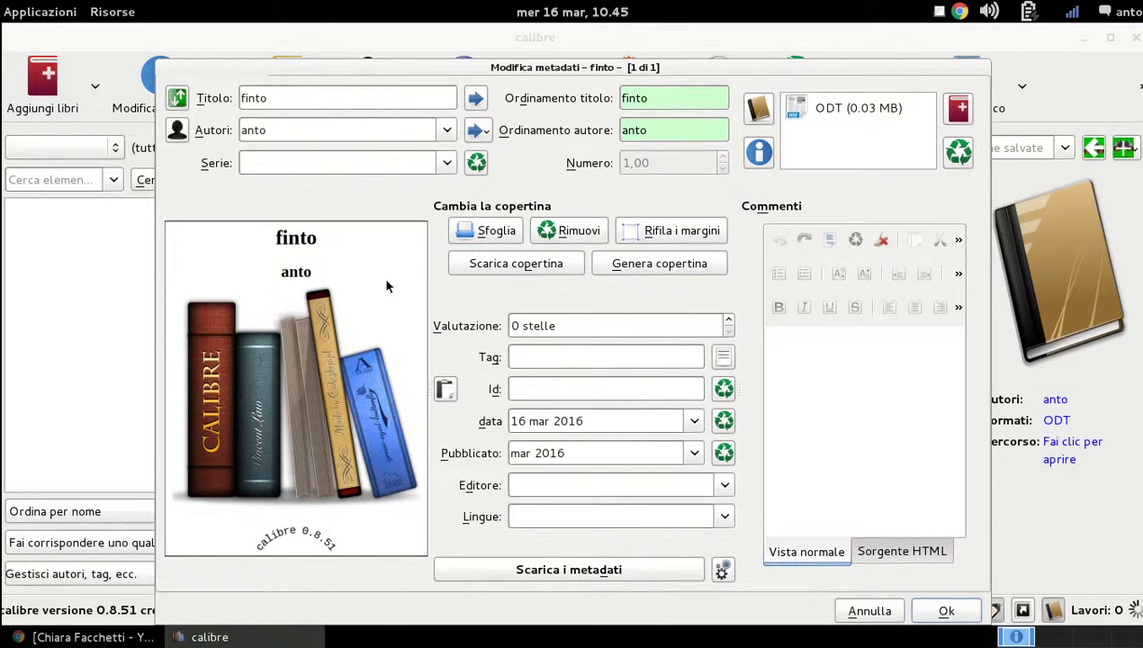
pyautogui.click(494, 236)
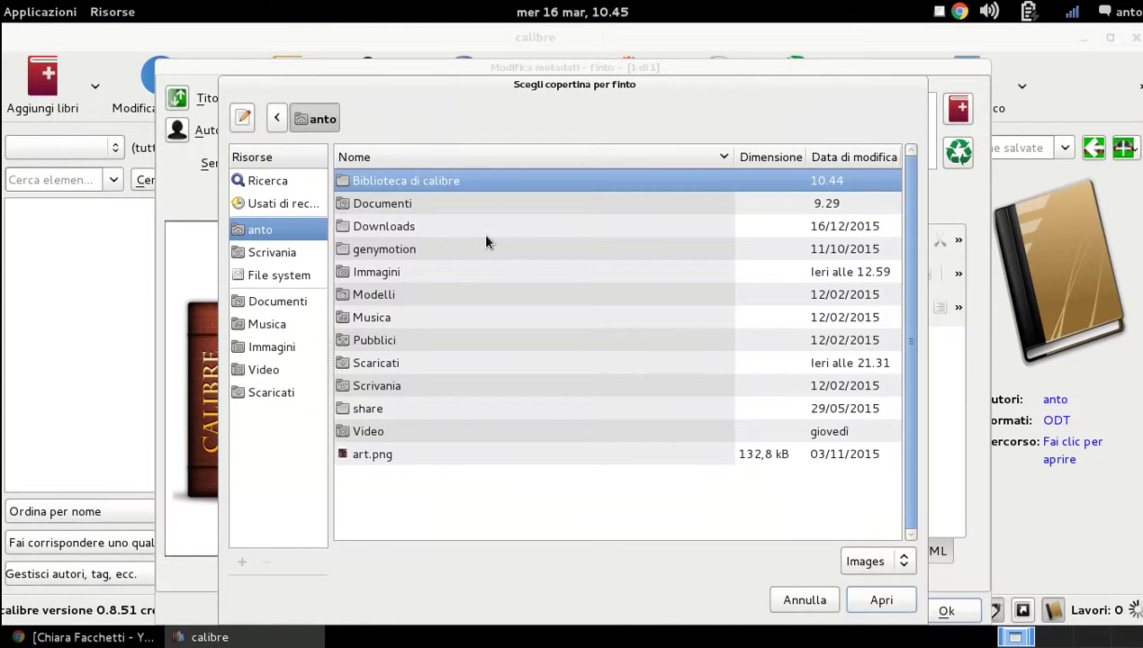
pyautogui.click(442, 454)
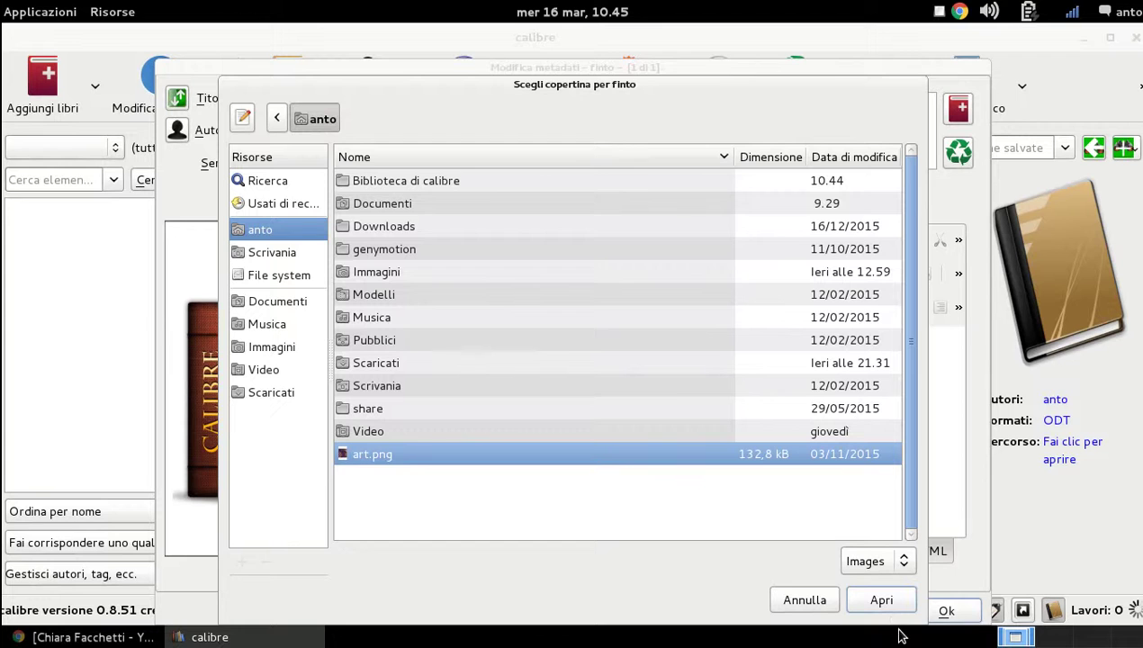
pyautogui.click(885, 603)
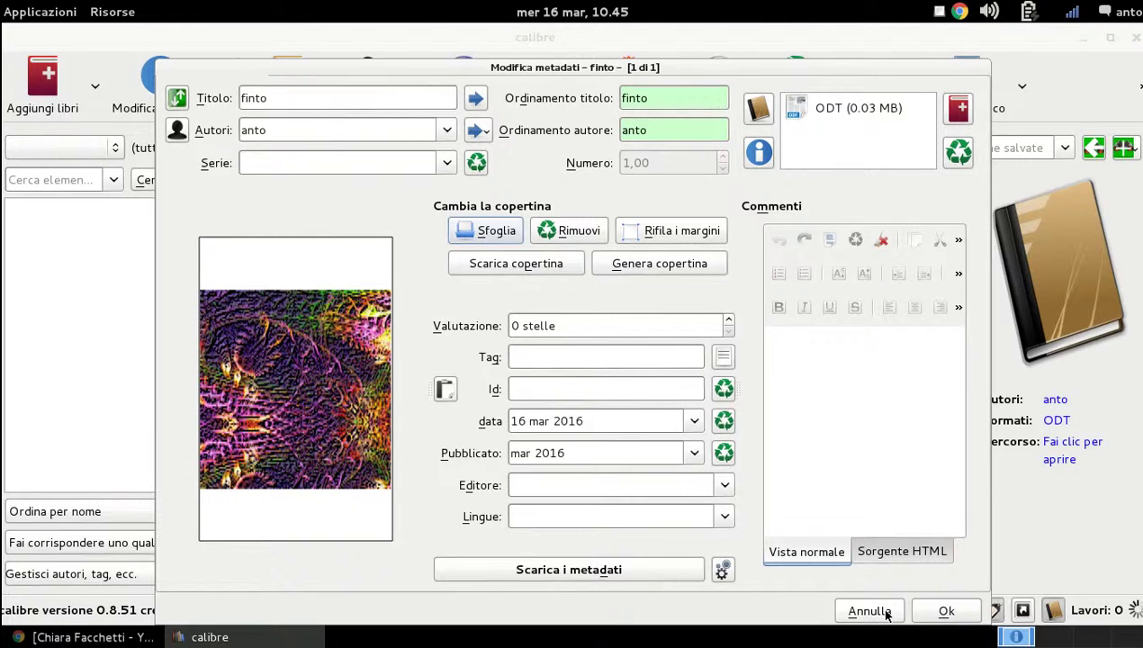
pyautogui.click(945, 612)
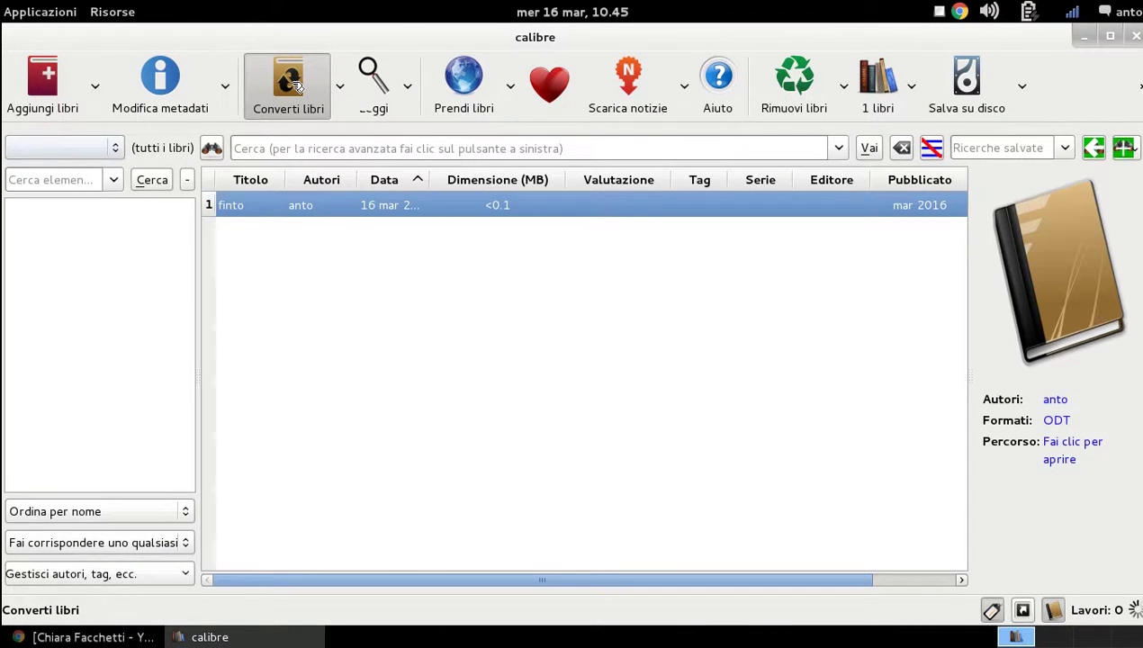
# Open the conversion settings for finto and examine the Visualizzazione options for font sizes, paragraph spacing, punctuation and tables.
pyautogui.click(290, 81)
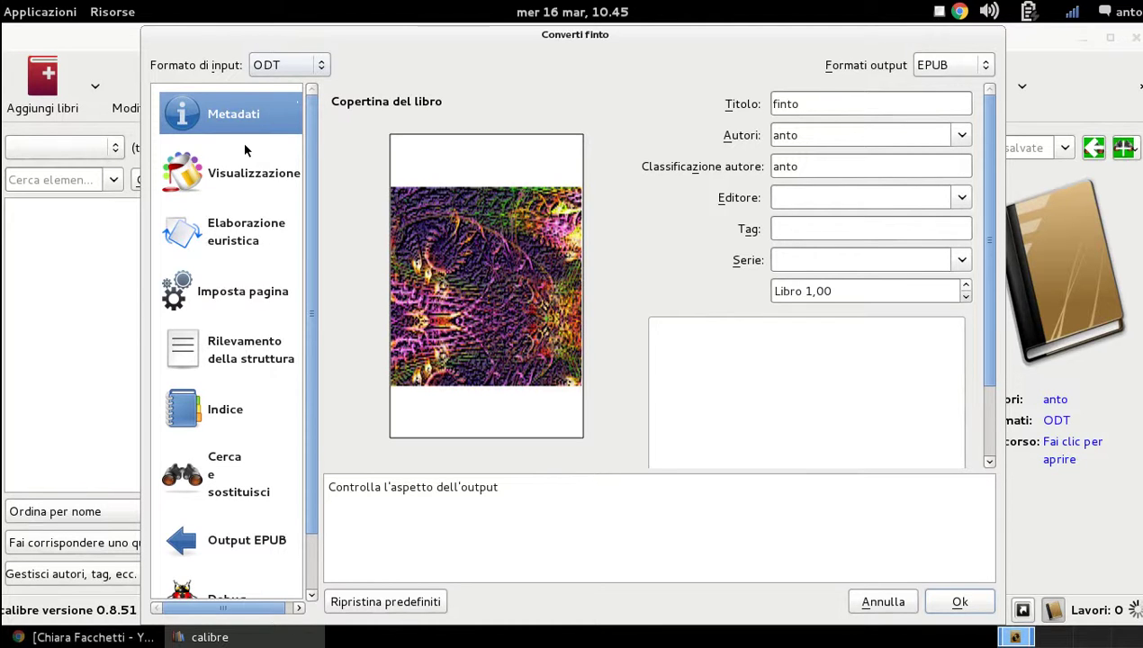
pyautogui.click(284, 175)
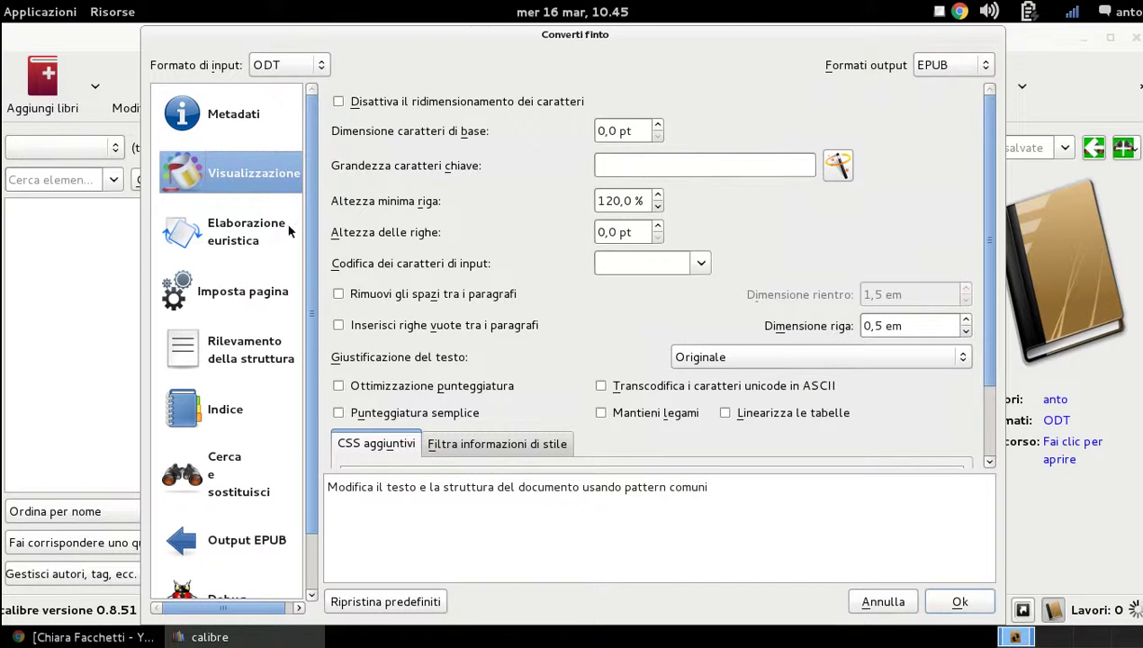
pyautogui.moveTo(511, 169)
pyautogui.moveTo(455, 133)
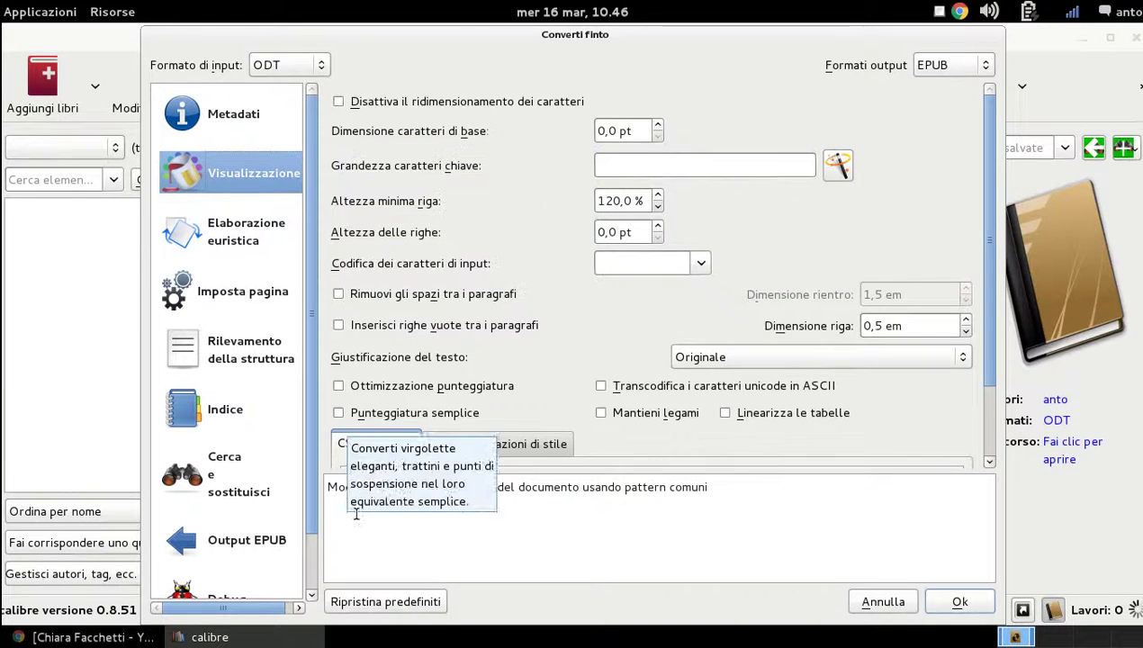
pyautogui.moveTo(480, 301)
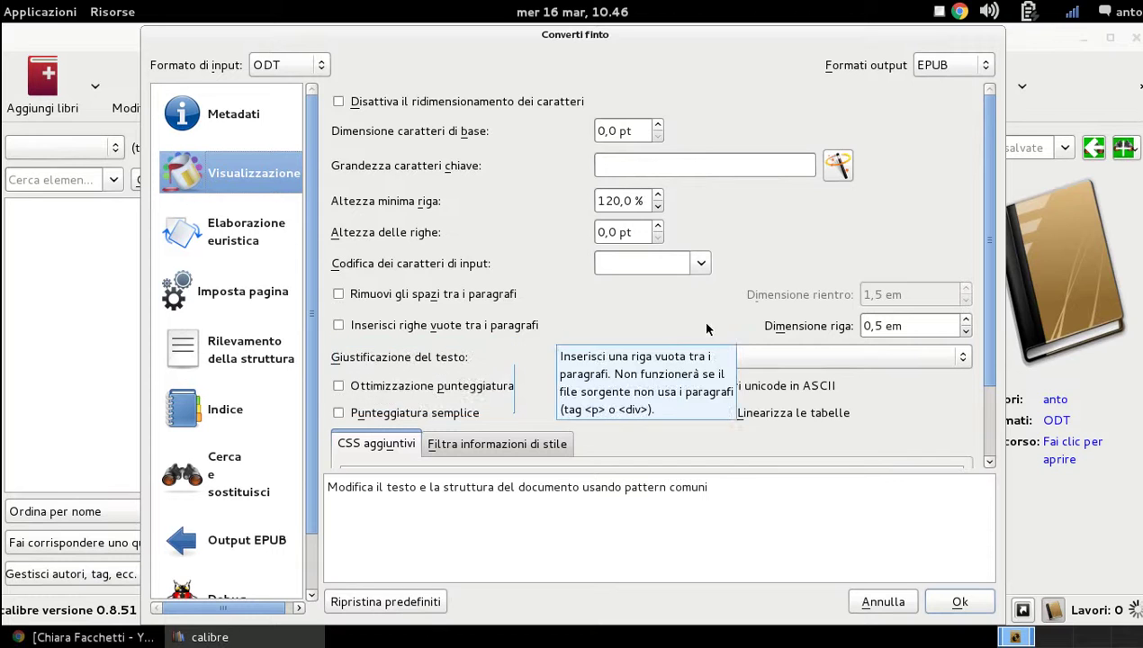
pyautogui.moveTo(555, 389)
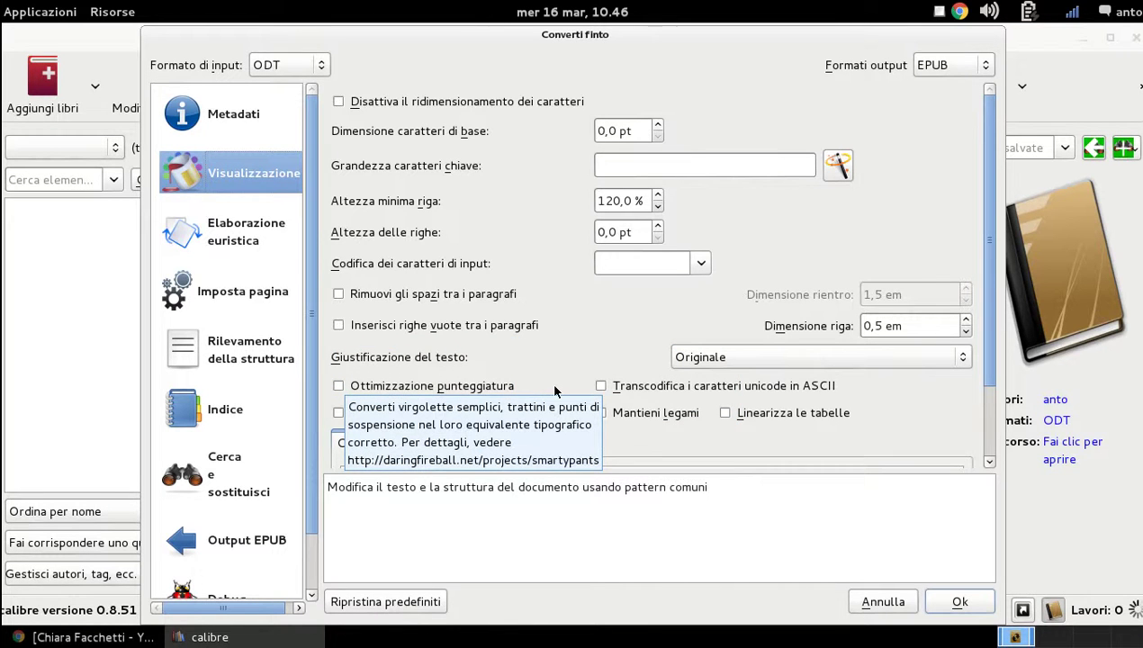
pyautogui.moveTo(816, 421)
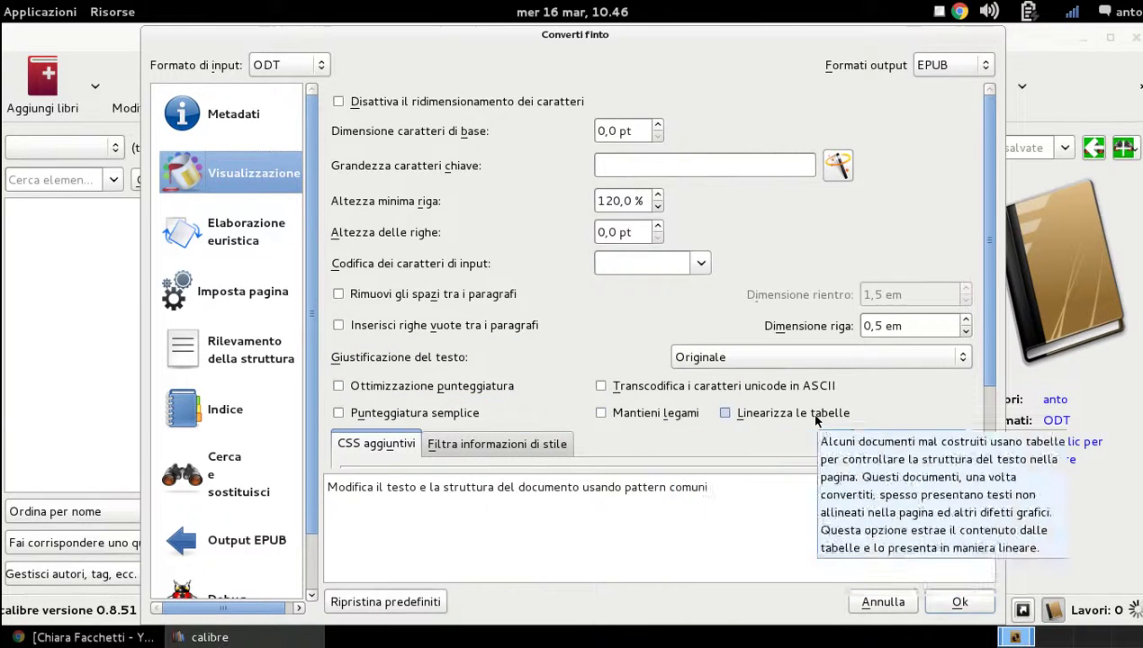
# Review the heuristic processing, structure detection and page setup settings, looking through the available output device profiles.
pyautogui.click(242, 241)
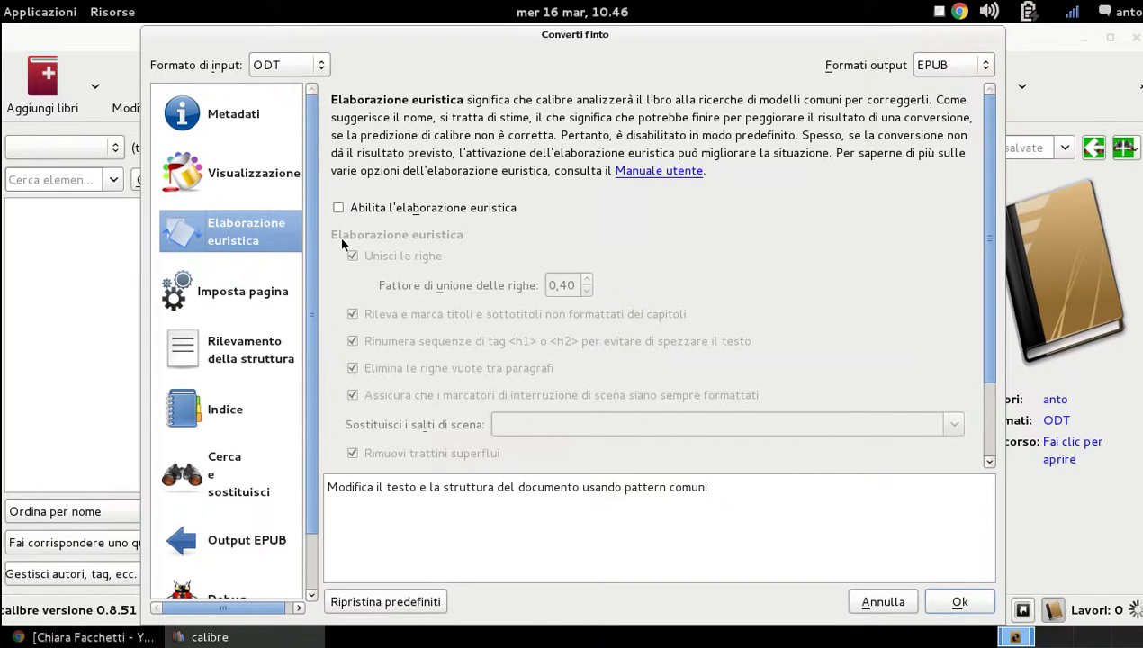
pyautogui.click(232, 361)
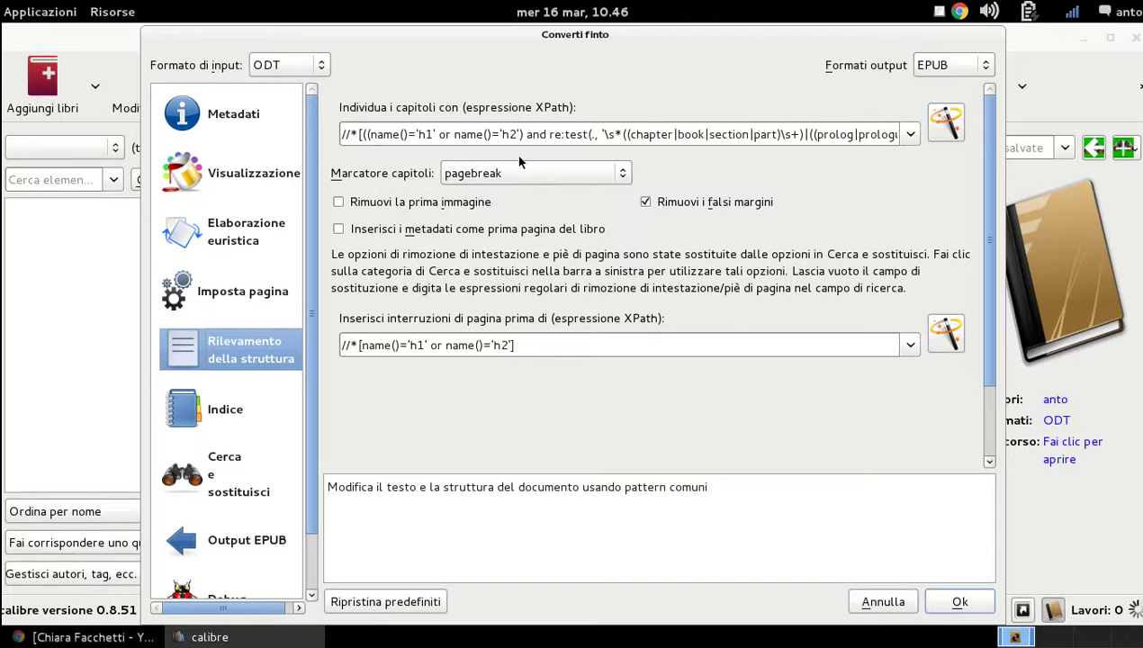
pyautogui.moveTo(375, 173)
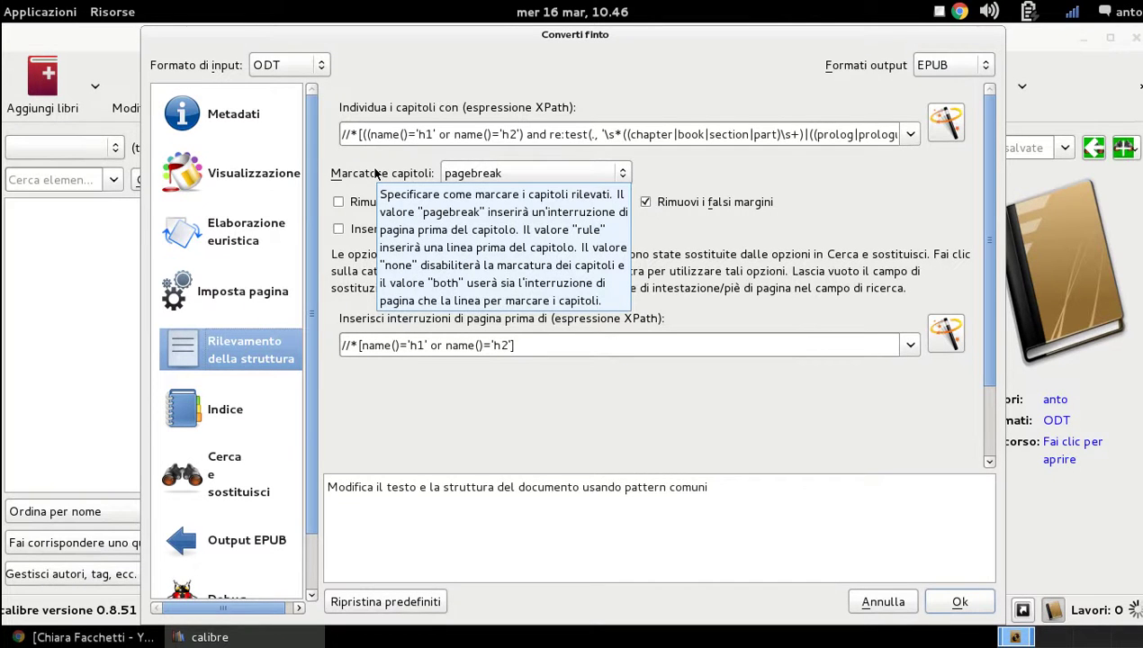
pyautogui.click(264, 301)
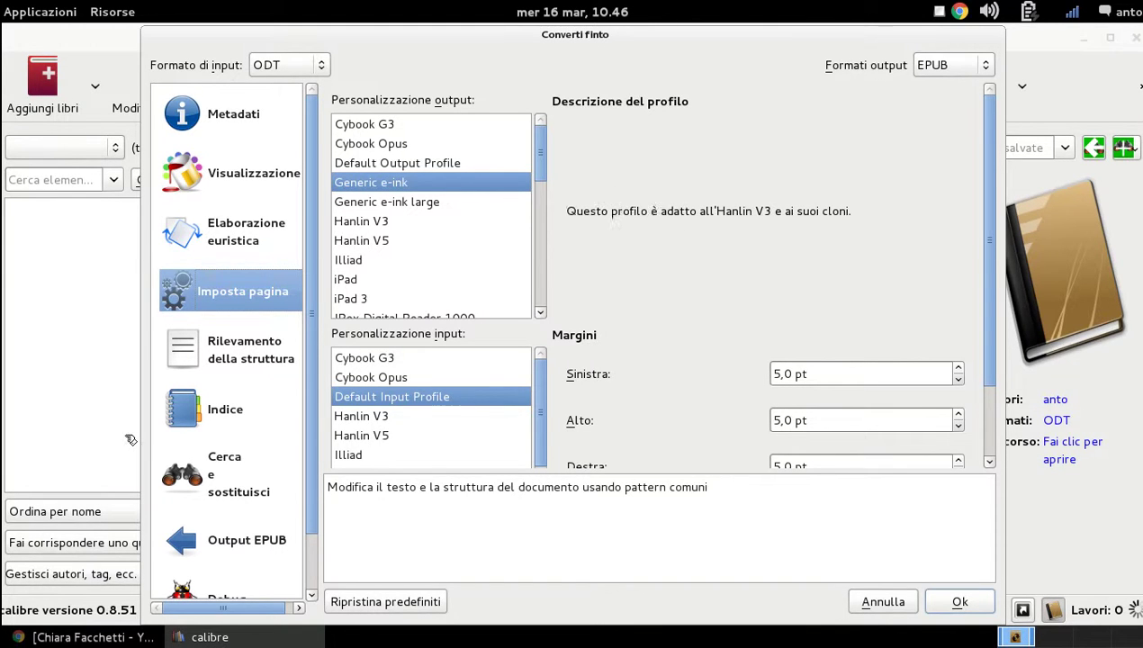
pyautogui.scroll(-1, 275, 408)
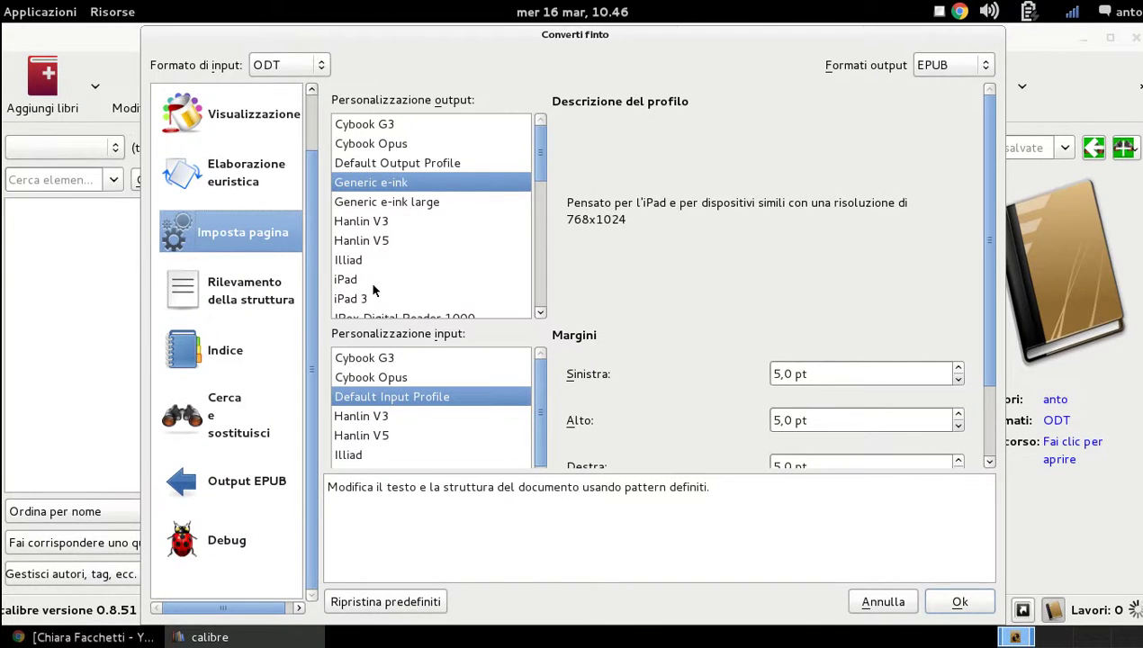
pyautogui.scroll(-1, 361, 214)
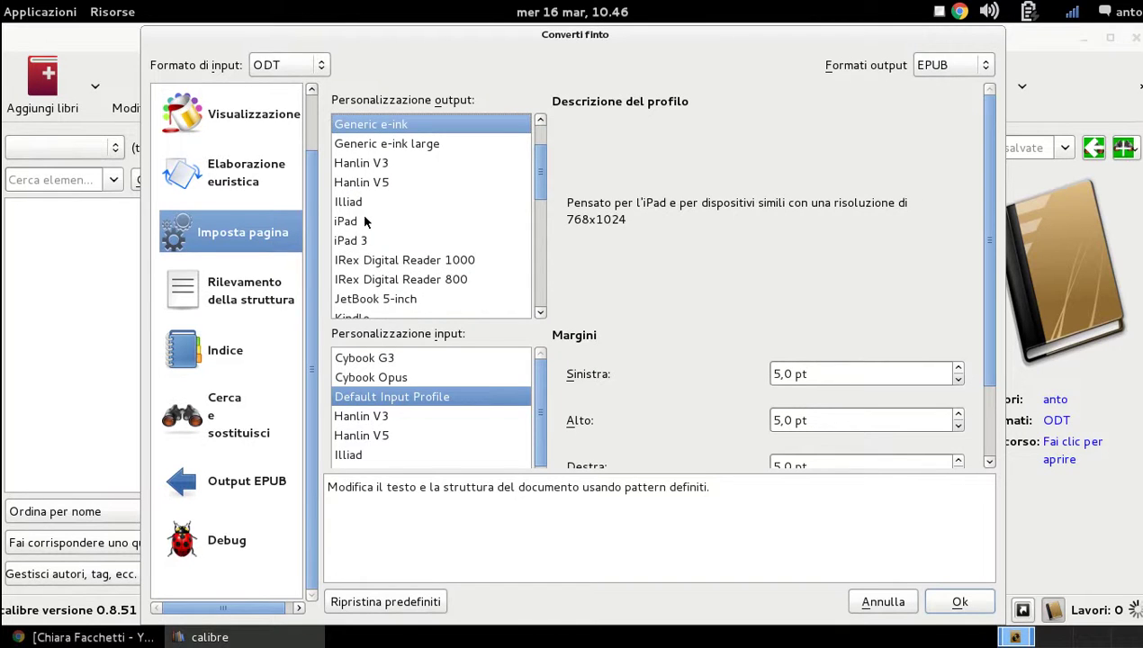
pyautogui.scroll(-3, 369, 243)
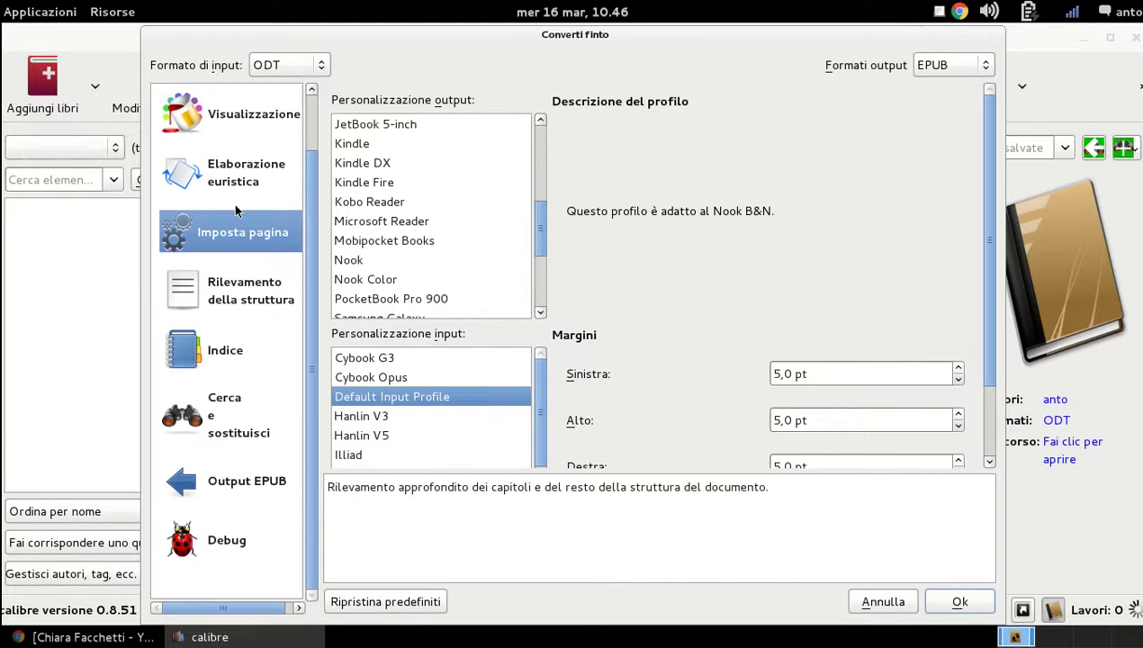
# Set the output format to MOBI and start converting the book.
pyautogui.scroll(1, 233, 202)
pyautogui.click(238, 180)
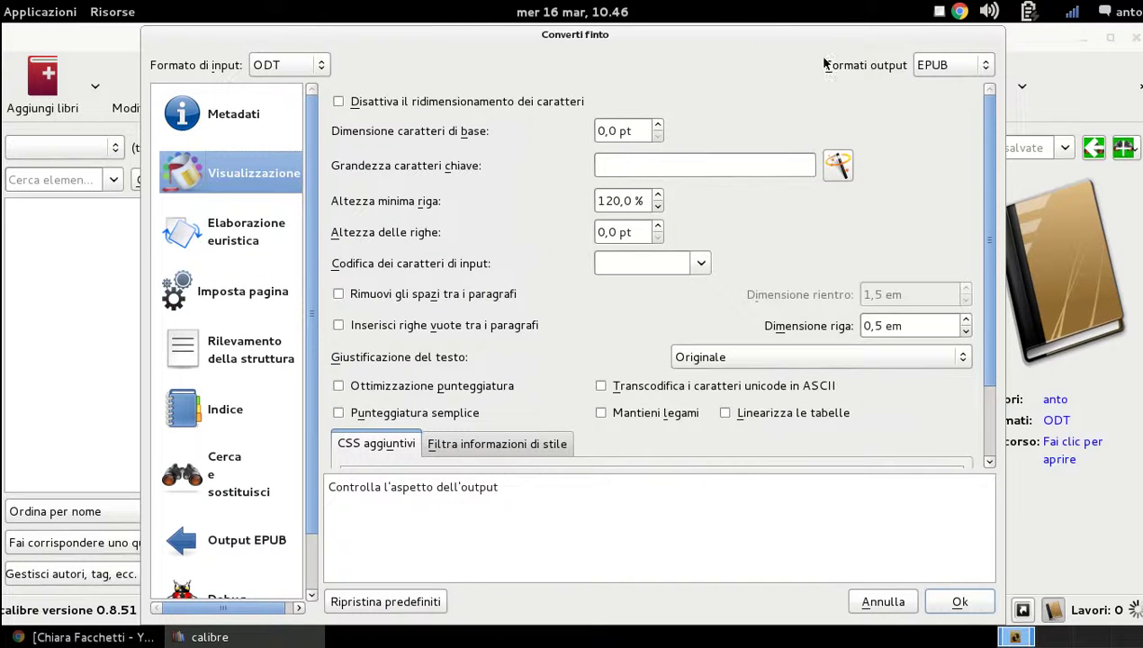
pyautogui.click(923, 68)
pyautogui.click(933, 85)
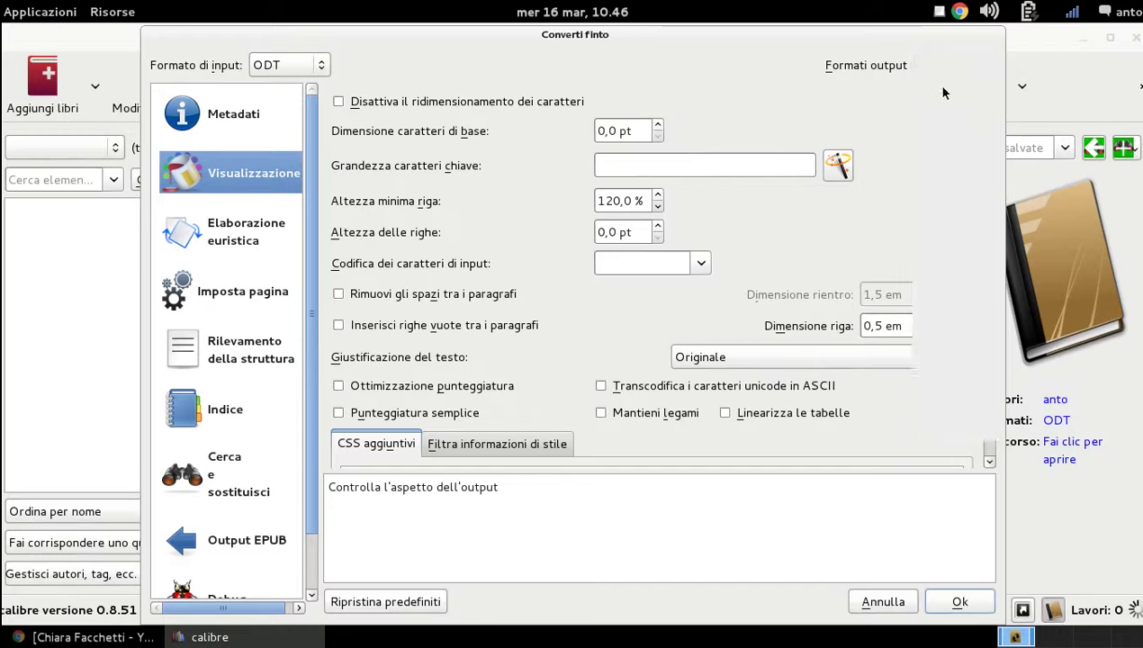
pyautogui.click(976, 606)
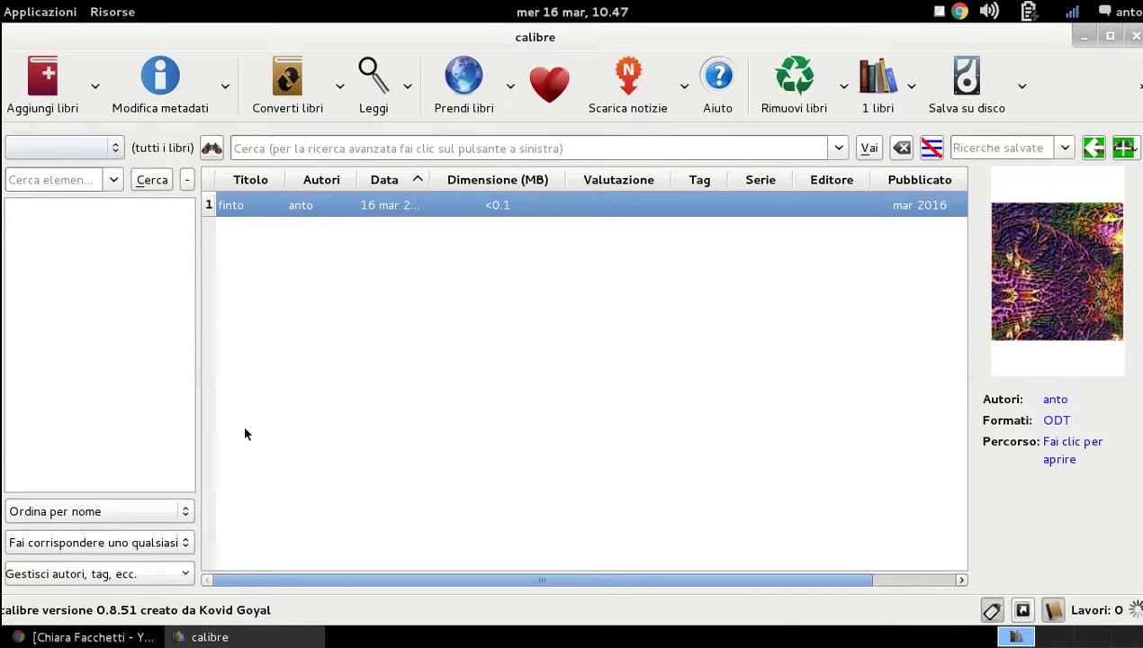
# Open the converted MOBI book in the e-book viewer, check its text through to the end and close it.
pyautogui.click(391, 102)
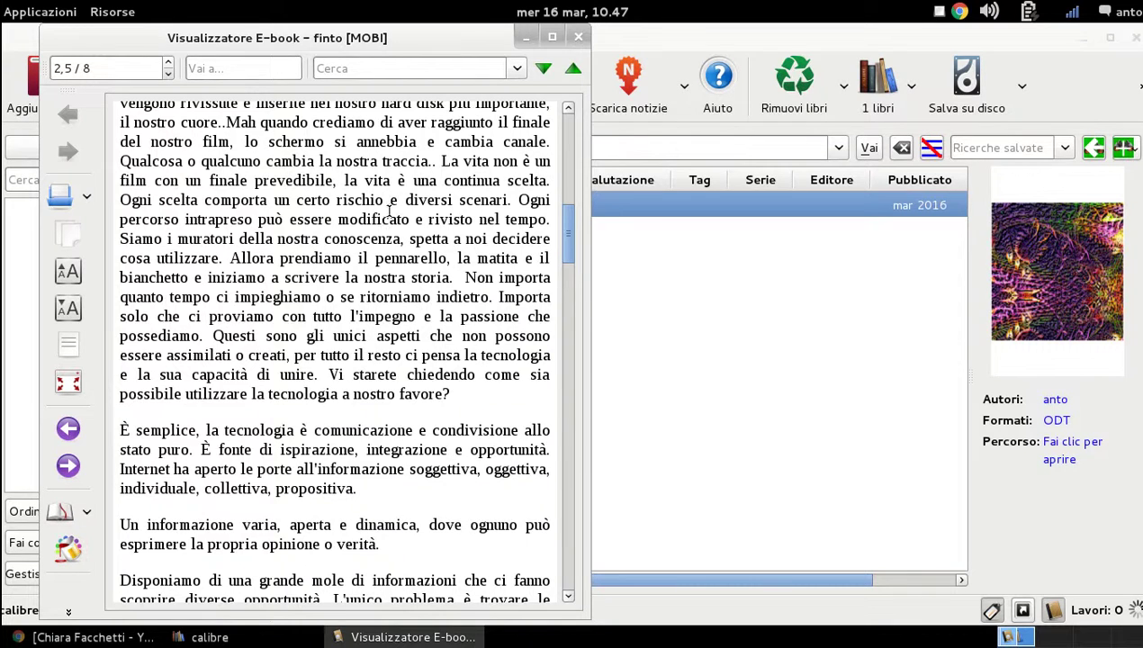
pyautogui.scroll(3, 388, 223)
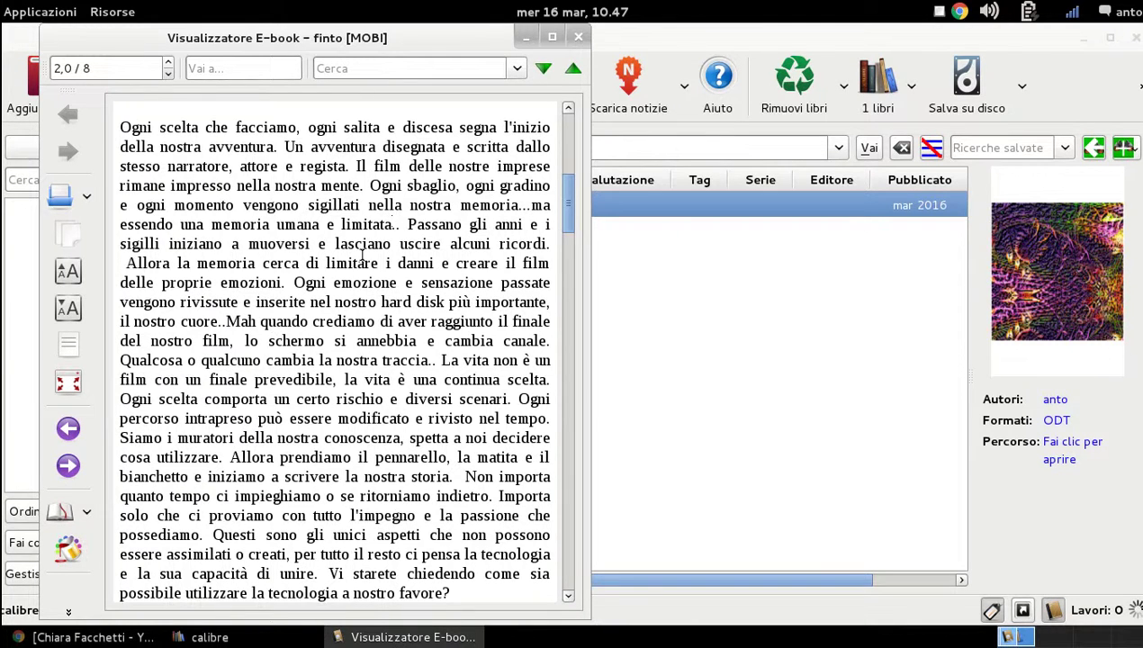
pyautogui.press('End')
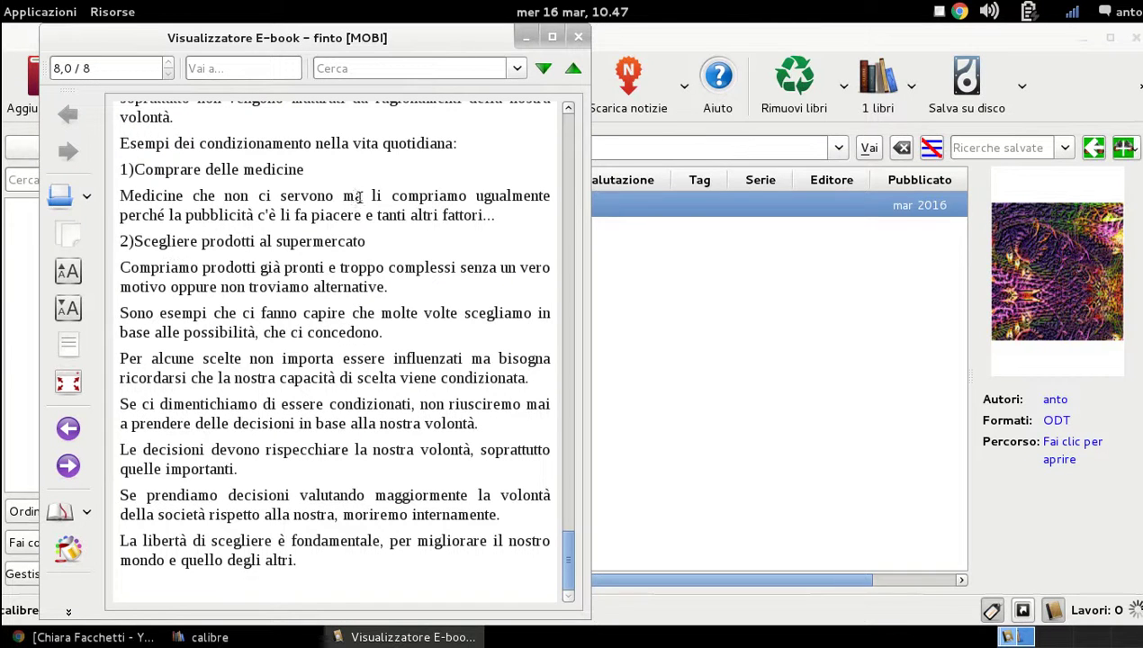
pyautogui.click(577, 38)
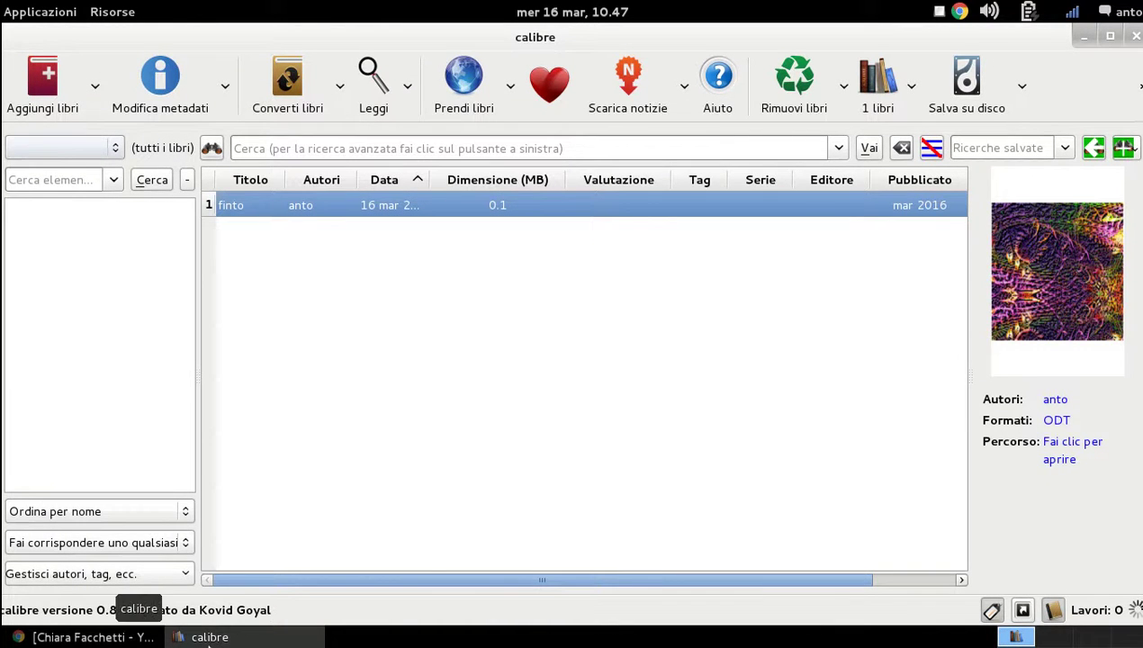
# Minimize calibre, open the finto book folder inside Biblioteca di calibre in the home folder, check its files and close the file manager.
pyautogui.click(1085, 36)
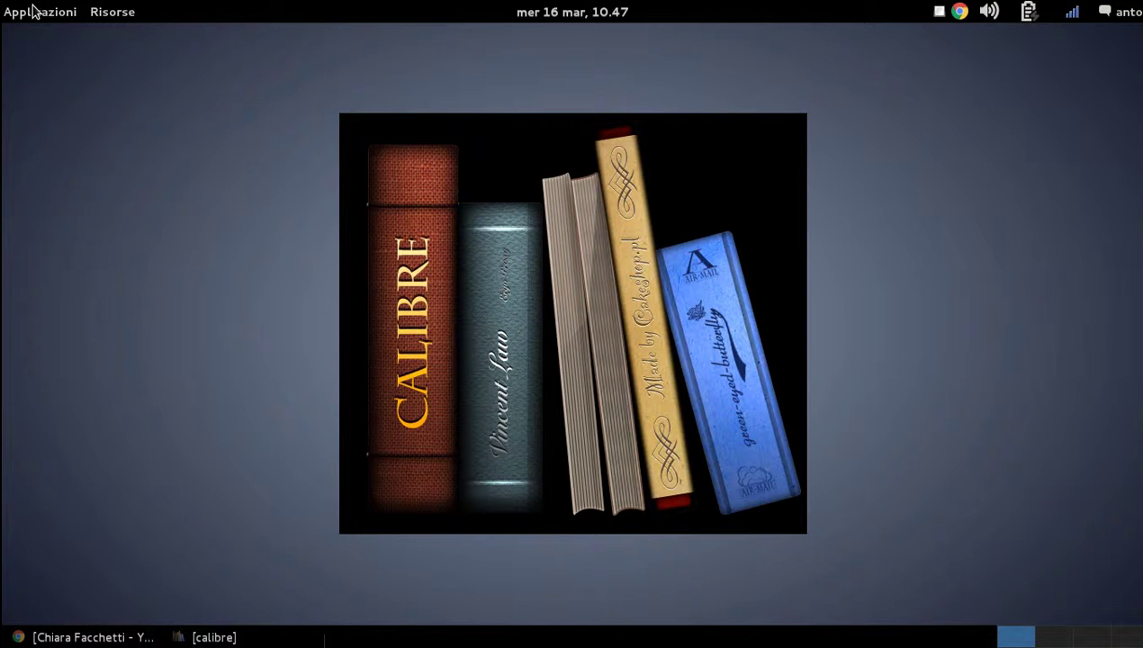
pyautogui.click(112, 13)
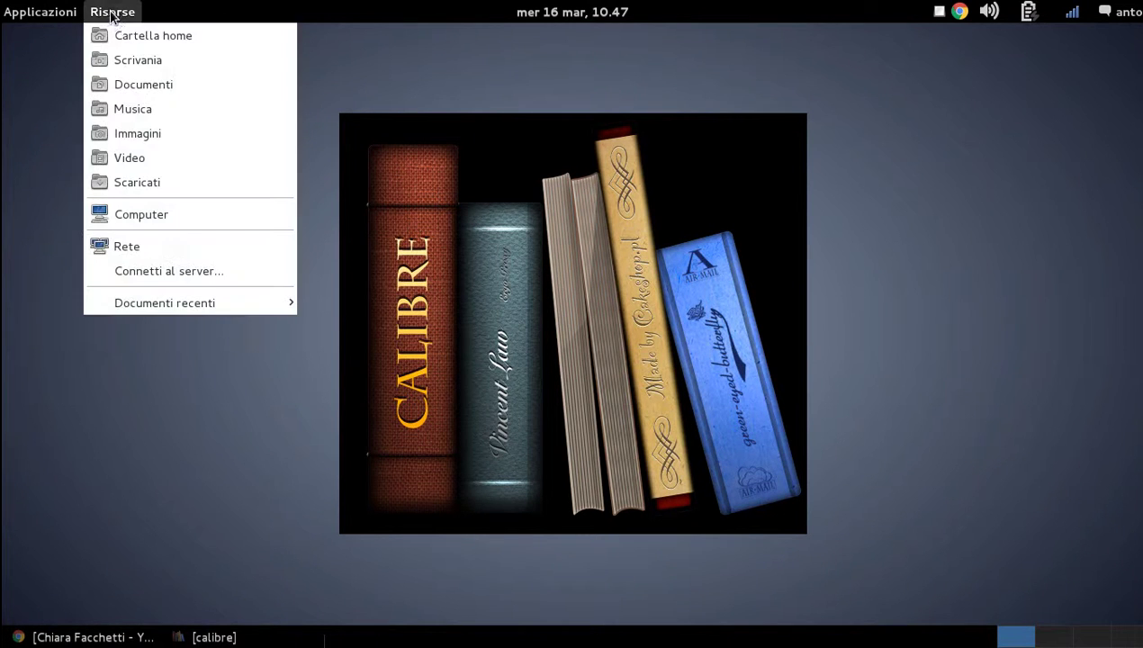
pyautogui.click(159, 36)
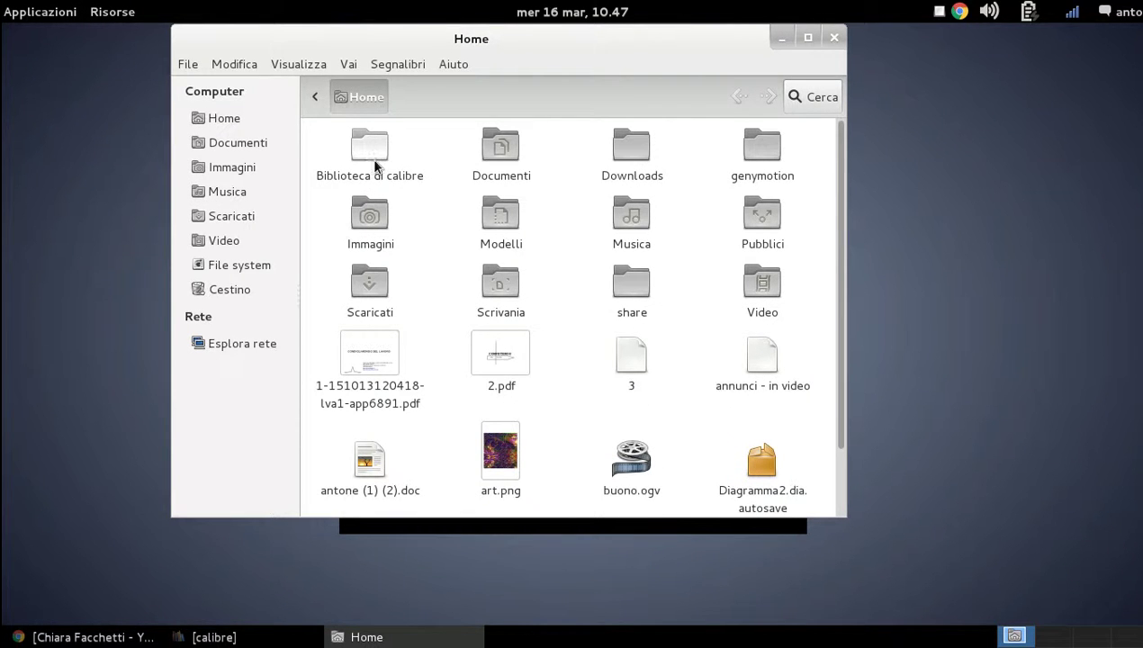
pyautogui.doubleClick(377, 164)
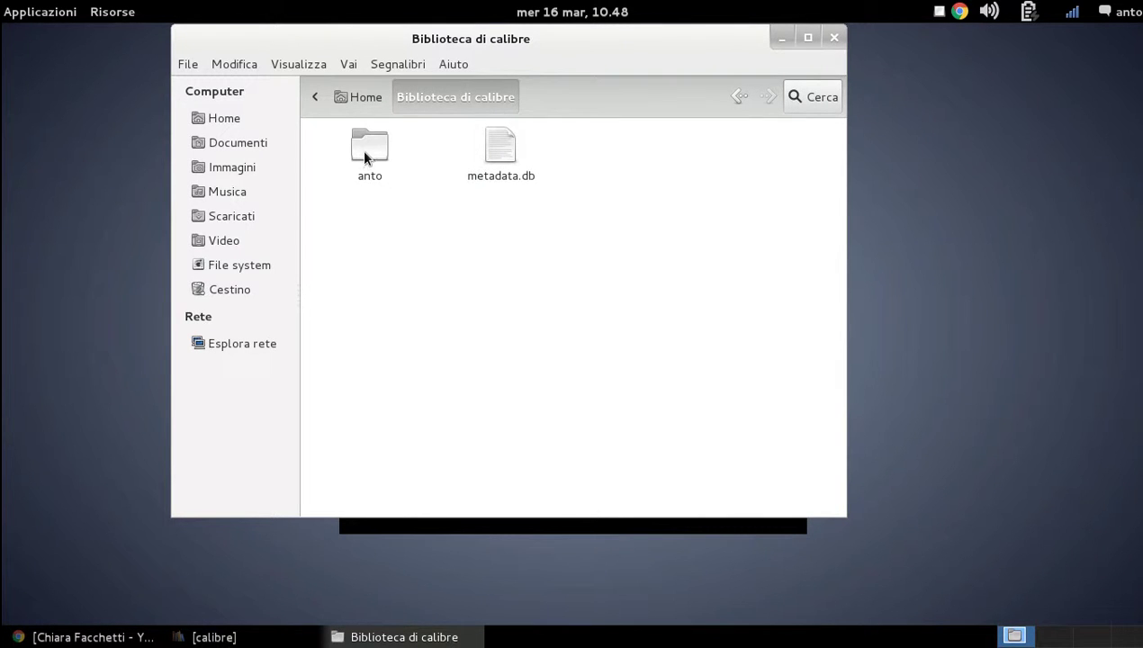
pyautogui.doubleClick(364, 153)
pyautogui.doubleClick(371, 155)
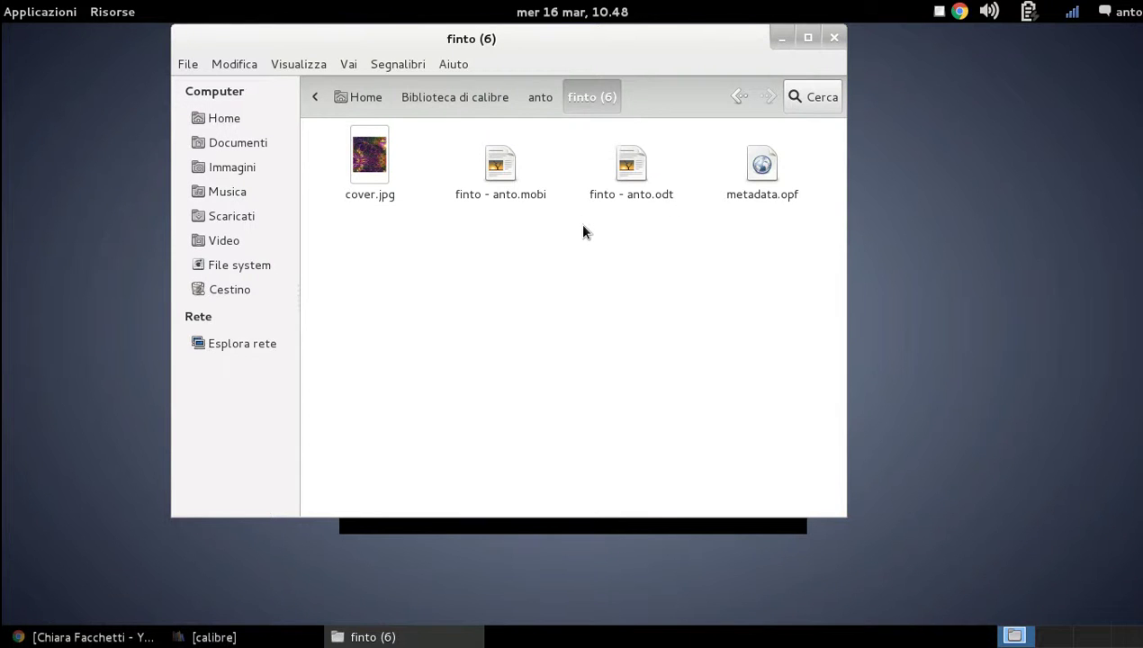
pyautogui.click(835, 38)
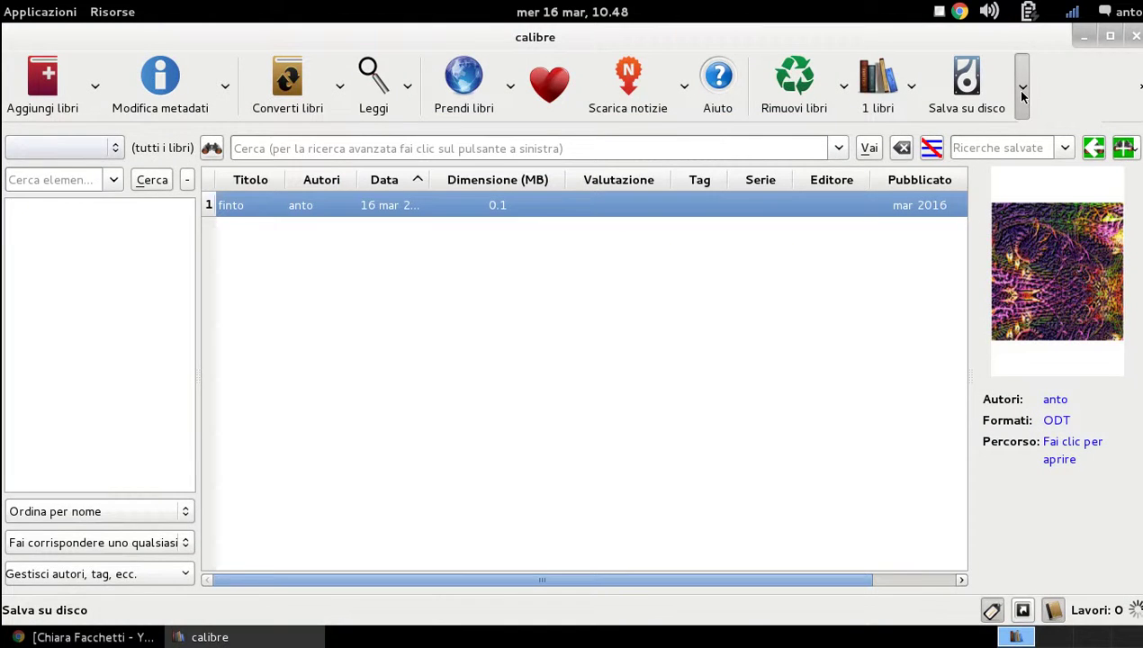
# Review the available options for saving books to disk and for connecting or sharing the library.
pyautogui.click(1023, 90)
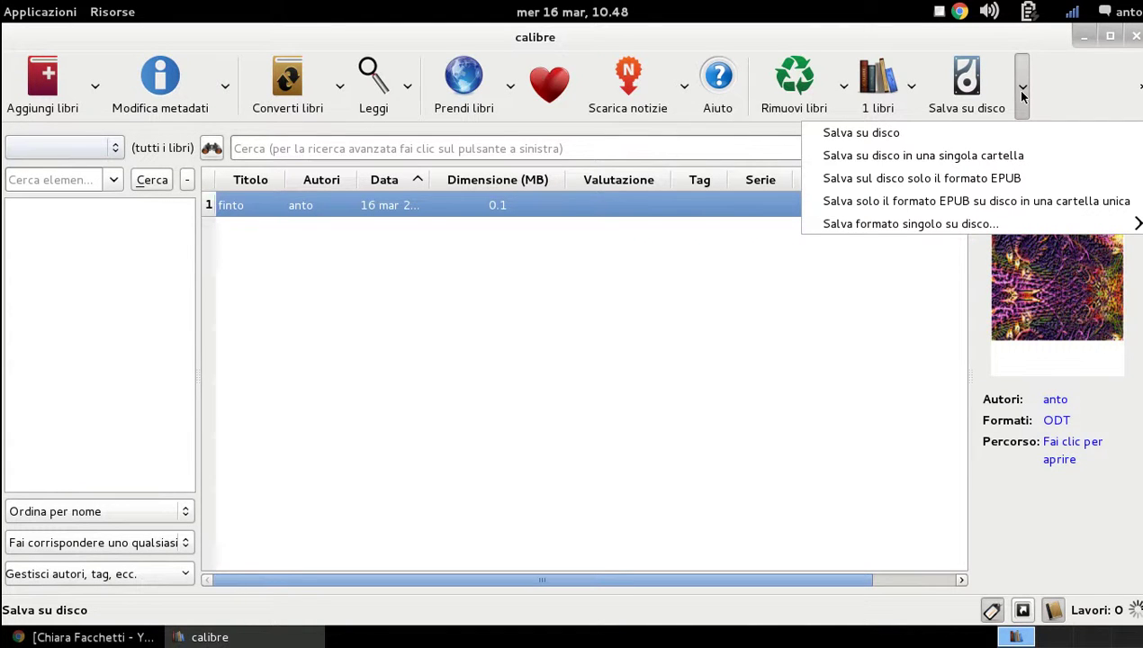
pyautogui.click(845, 302)
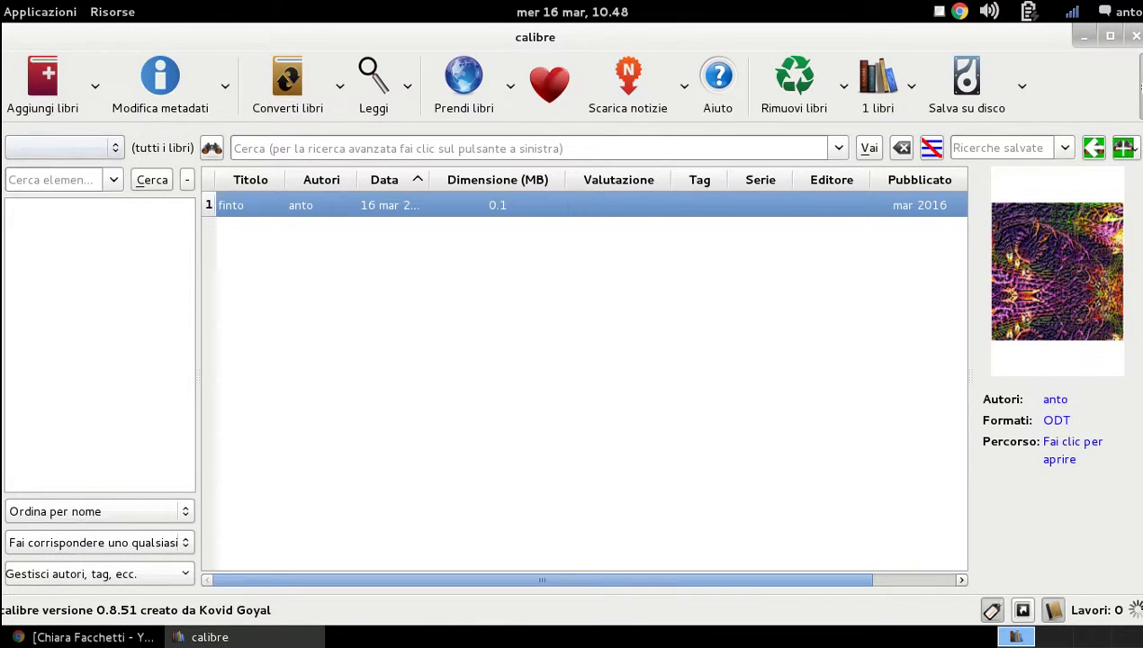
pyautogui.click(1136, 90)
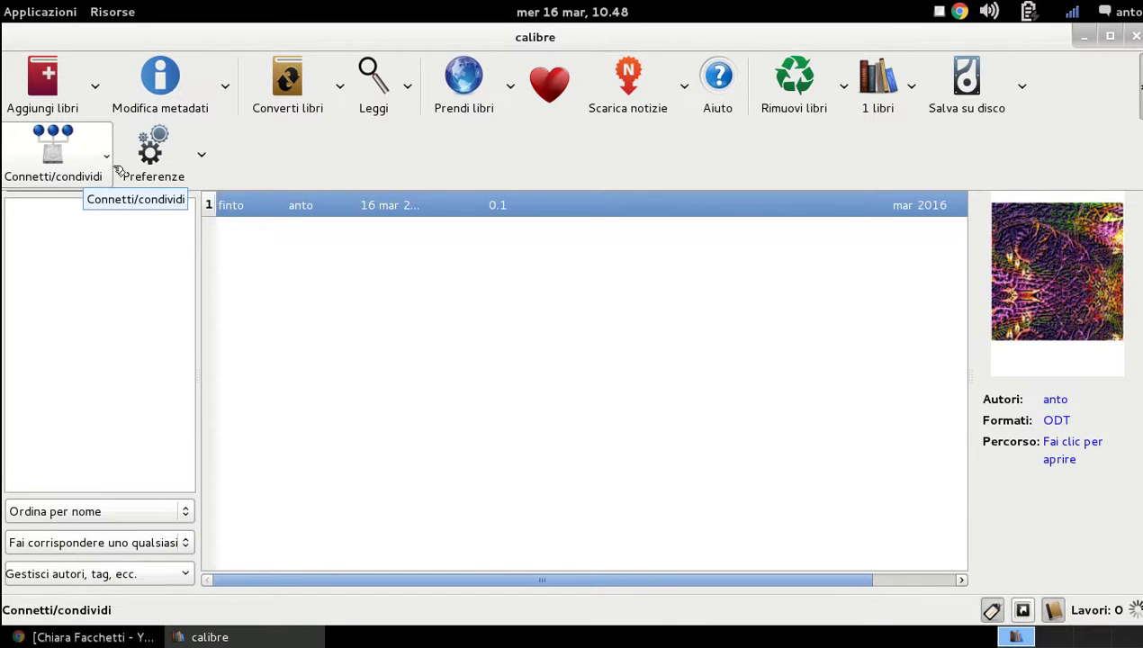
pyautogui.click(109, 157)
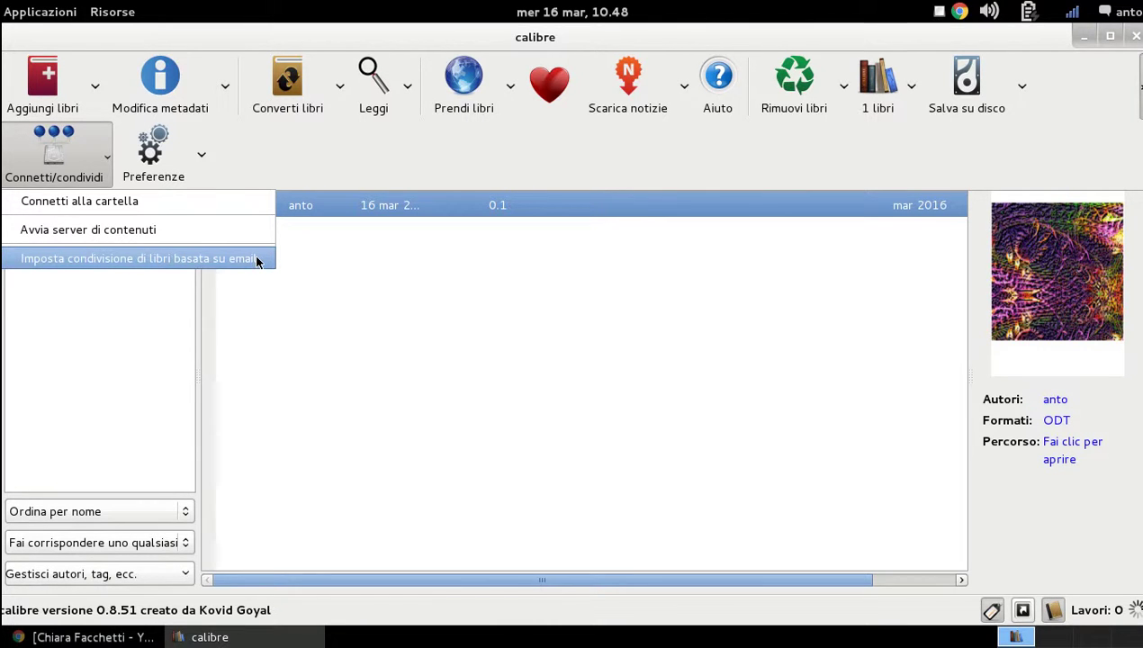
pyautogui.click(367, 296)
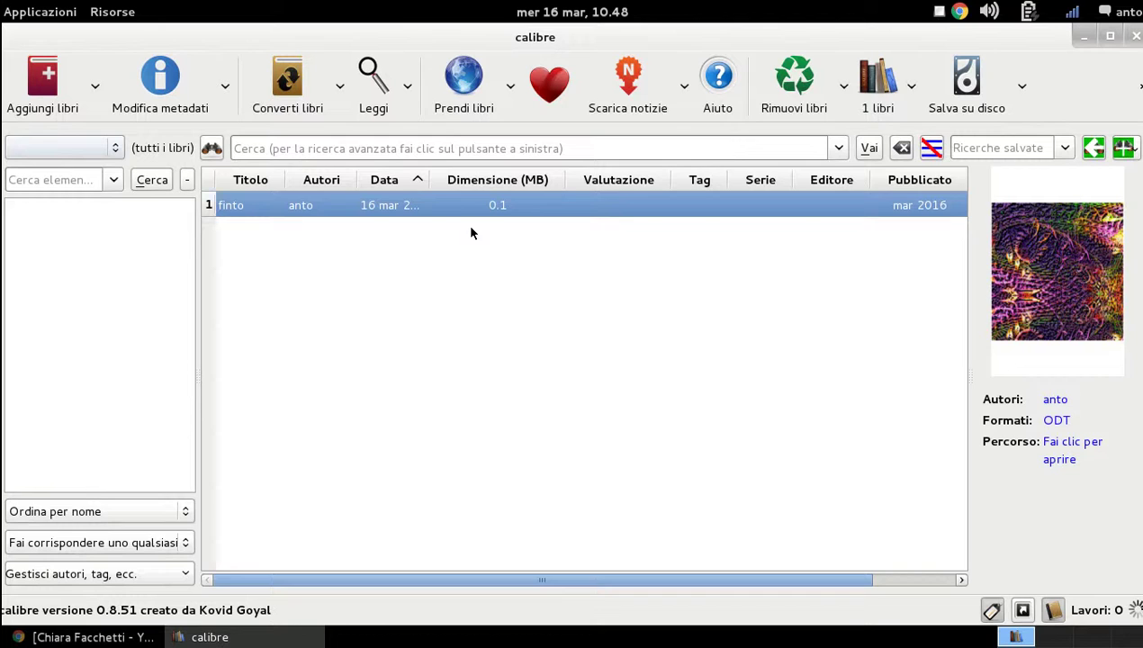
# Permanently remove the book finto from the calibre library.
pyautogui.click(819, 113)
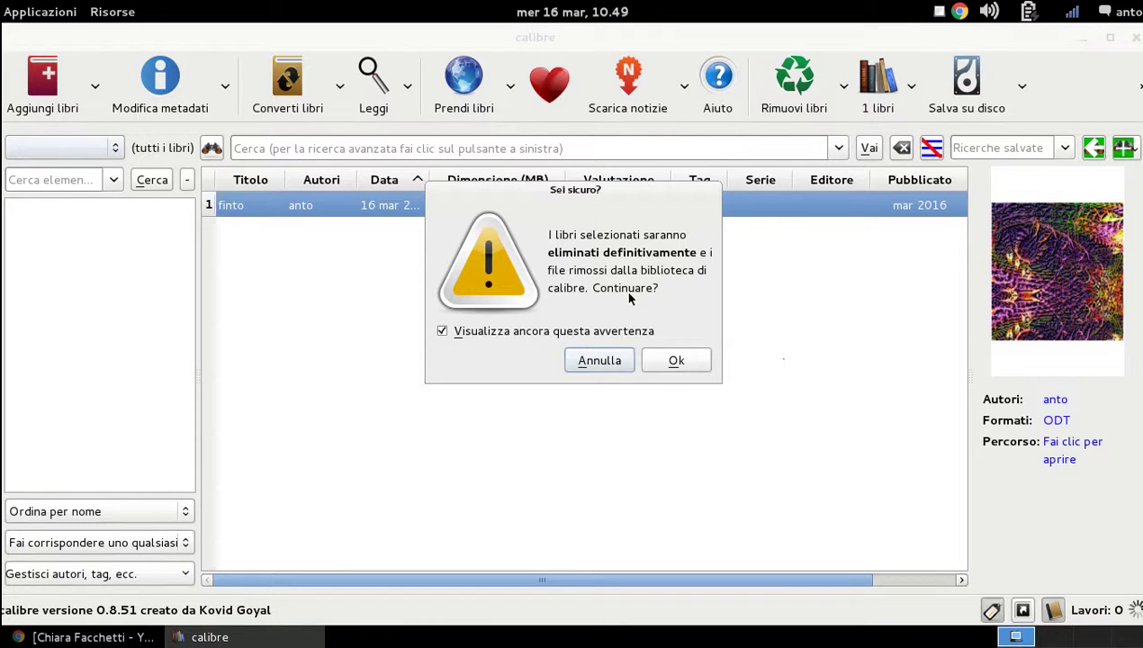
pyautogui.click(685, 361)
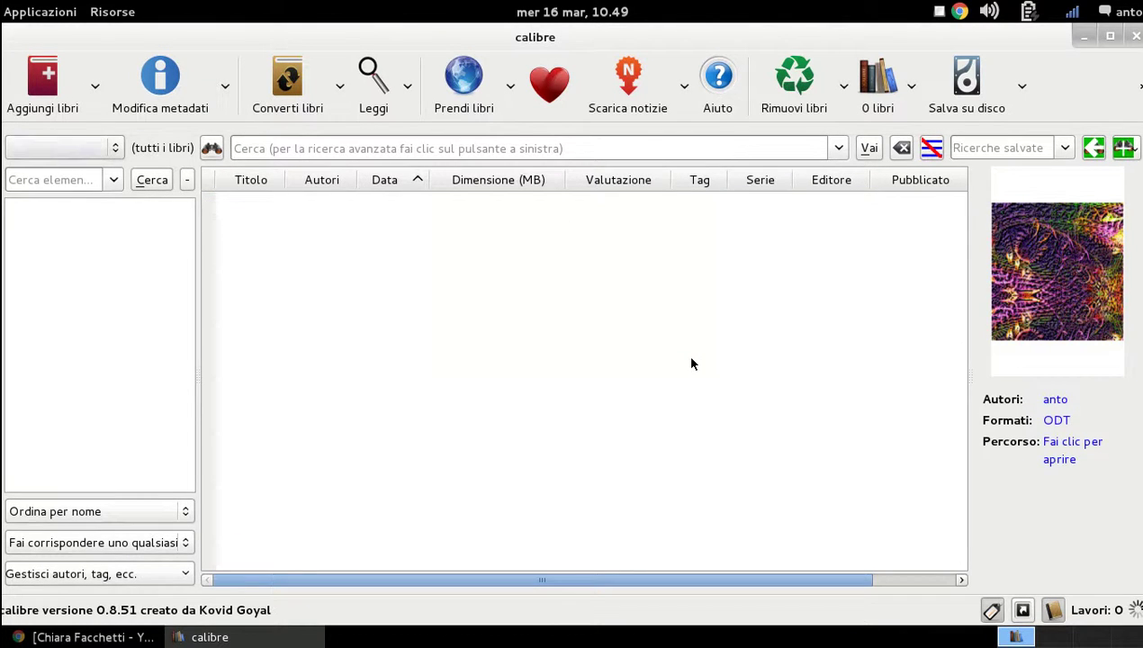
# Search all the listed online book stores for "comics", keeping every store included in the search.
pyautogui.click(460, 83)
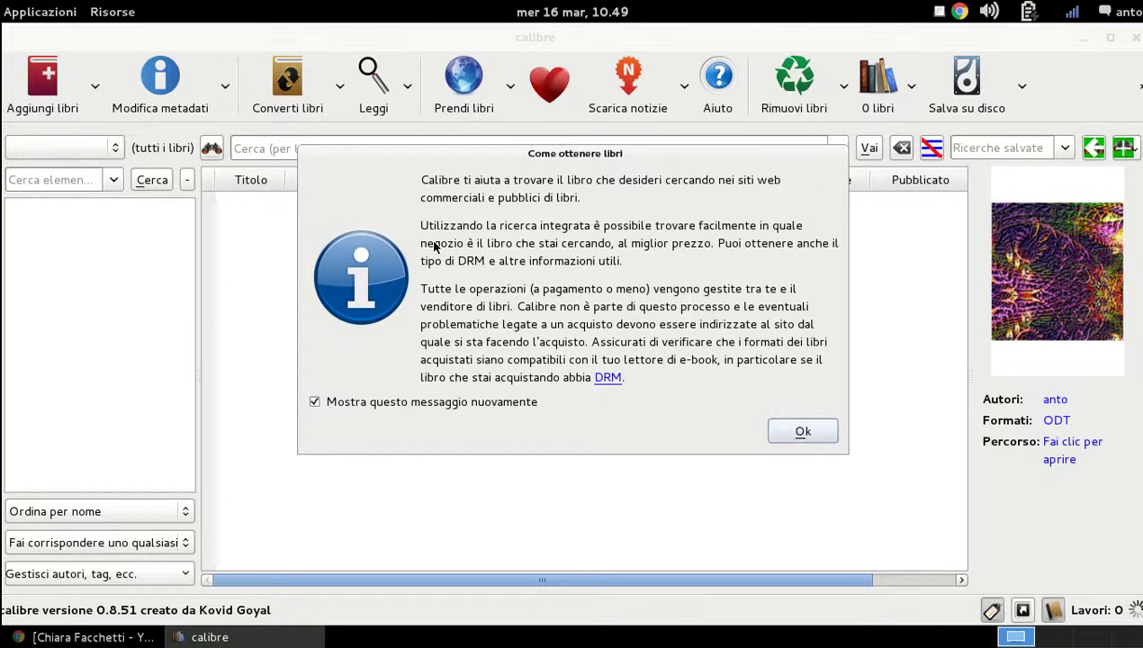
pyautogui.click(803, 431)
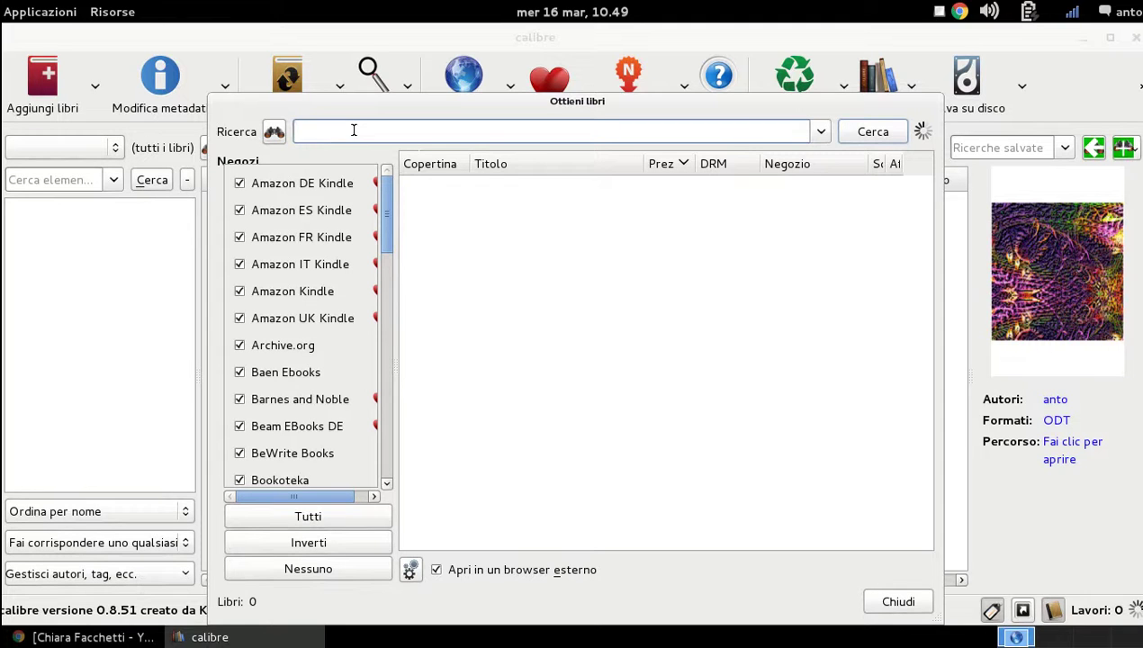
pyautogui.write('comics')
pyautogui.click(239, 184)
pyautogui.click(239, 183)
pyautogui.click(239, 346)
pyautogui.click(239, 346)
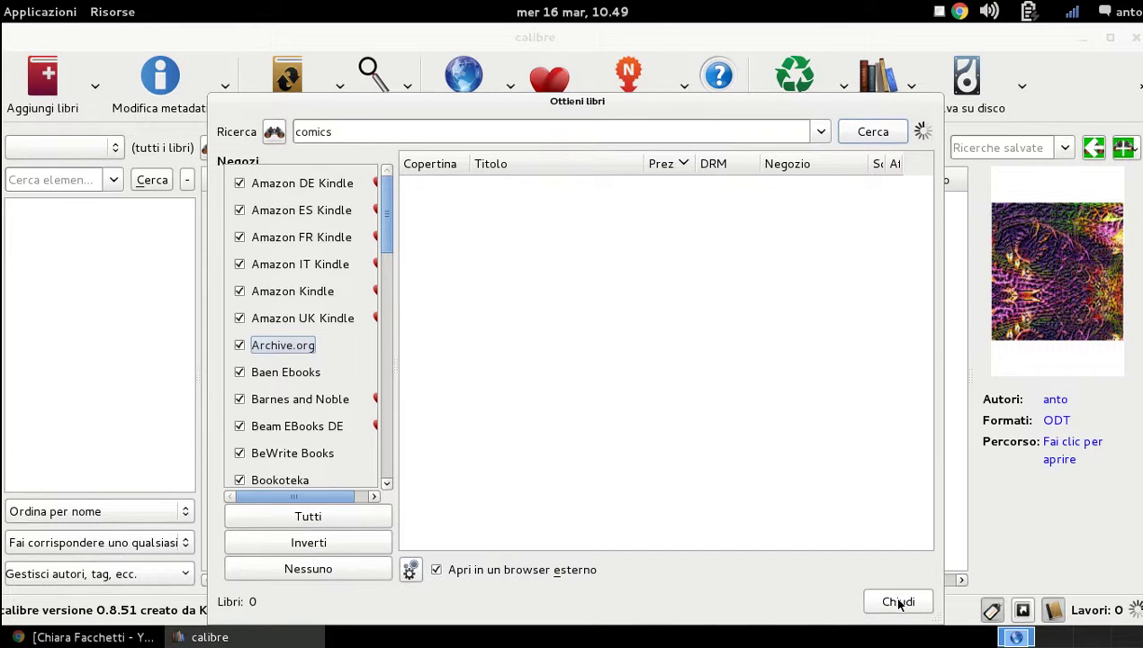
pyautogui.click(874, 137)
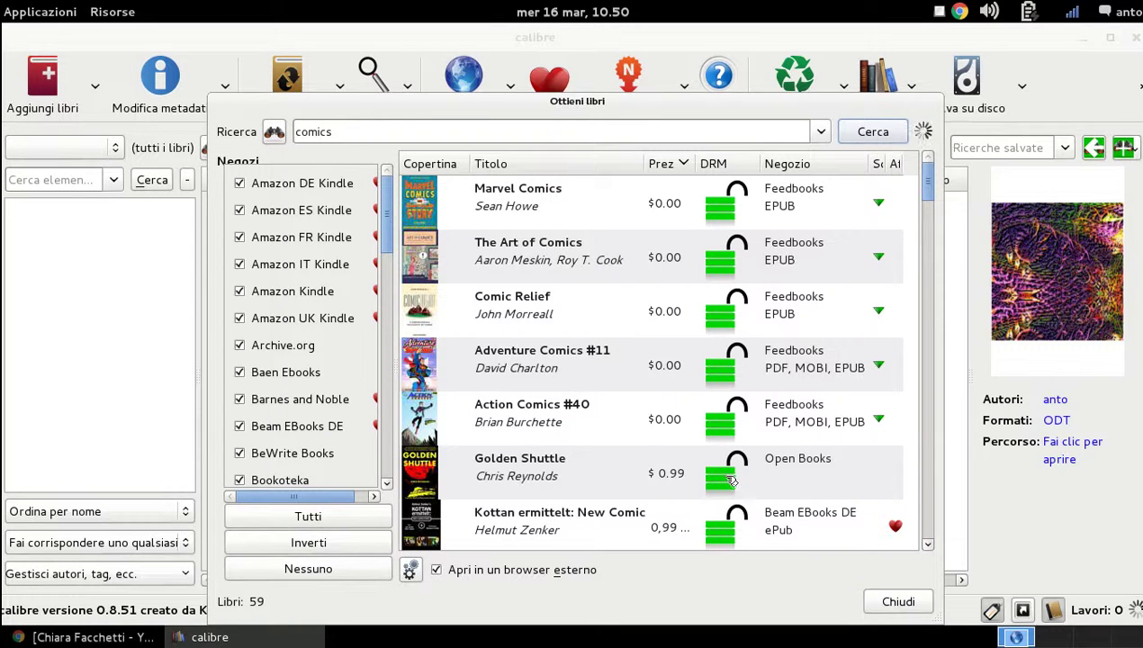
# Examine the DRM status of the comics results, reorder them by price and by store, and close the search and calibre.
pyautogui.moveTo(733, 483)
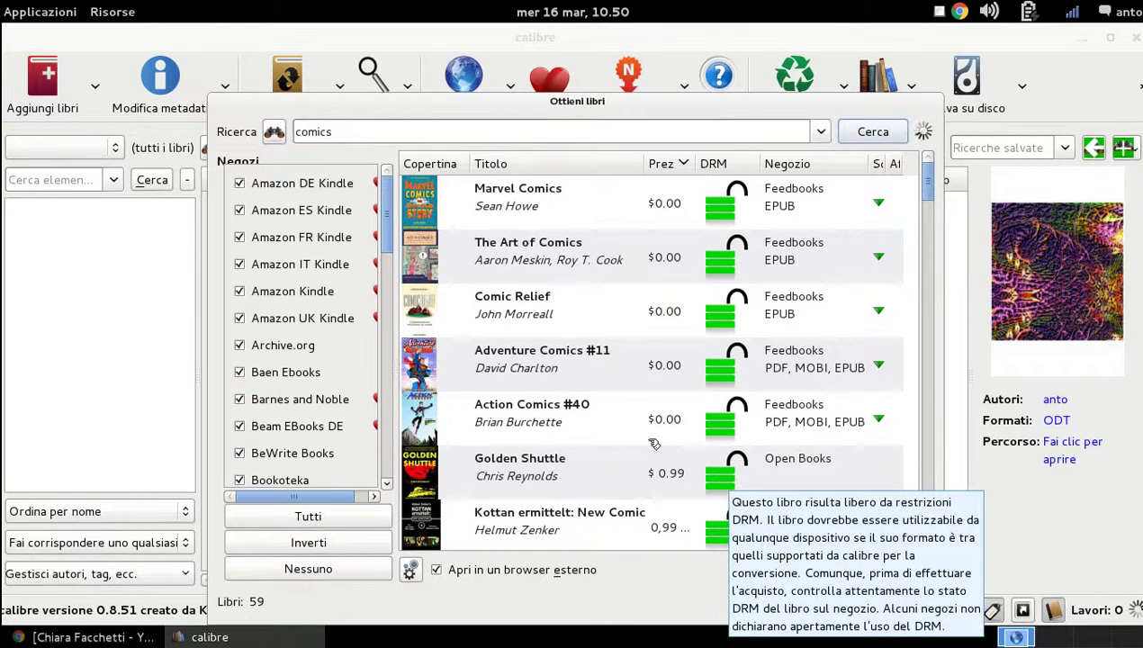
pyautogui.moveTo(655, 444)
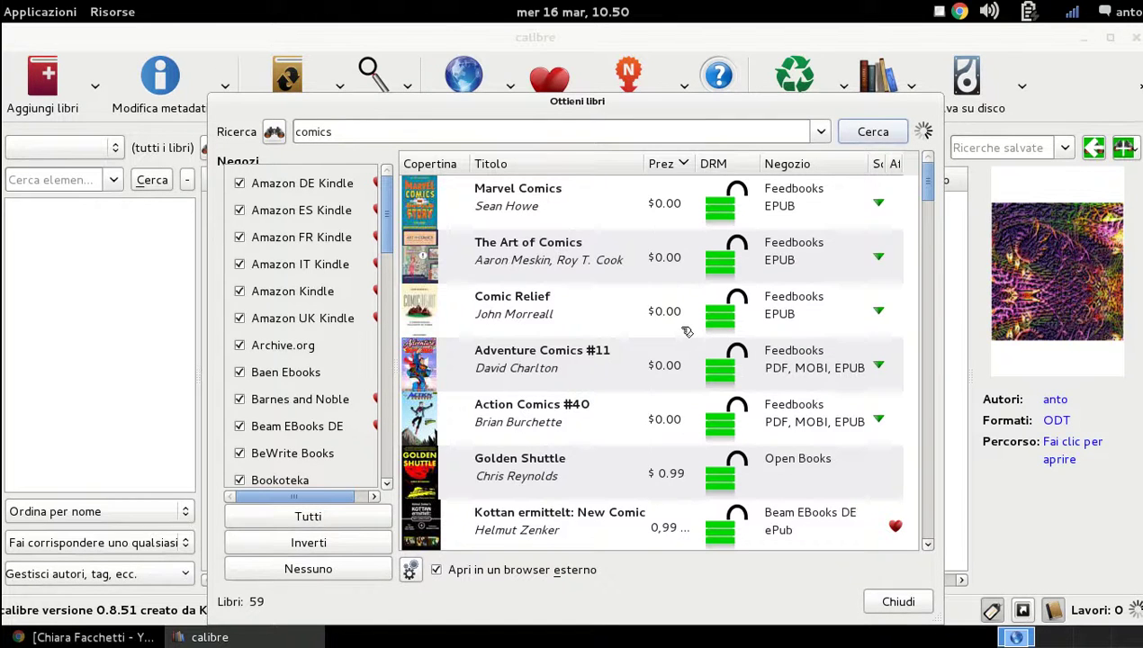
pyautogui.scroll(-2, 702, 307)
pyautogui.scroll(-1, 508, 202)
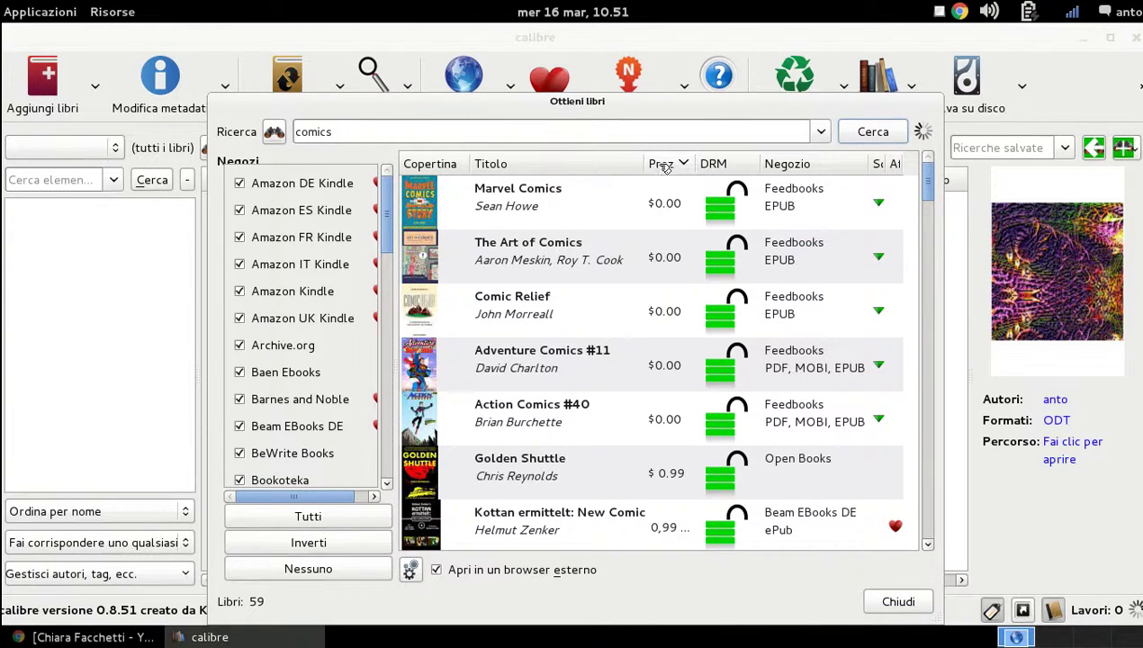
pyautogui.click(668, 167)
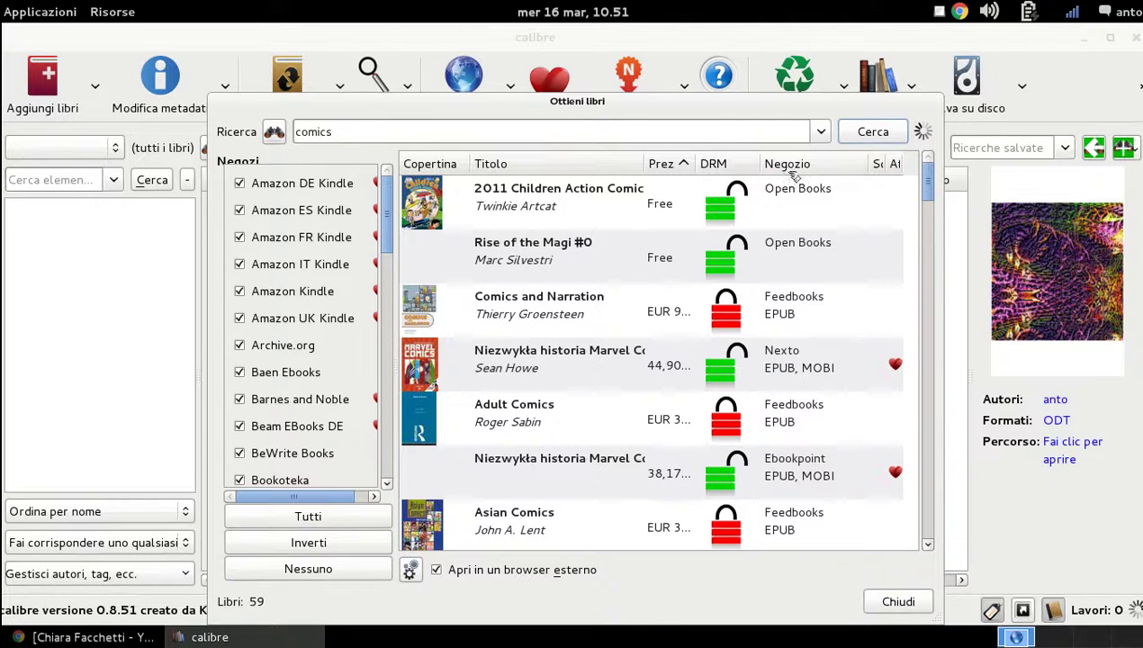
pyautogui.click(790, 167)
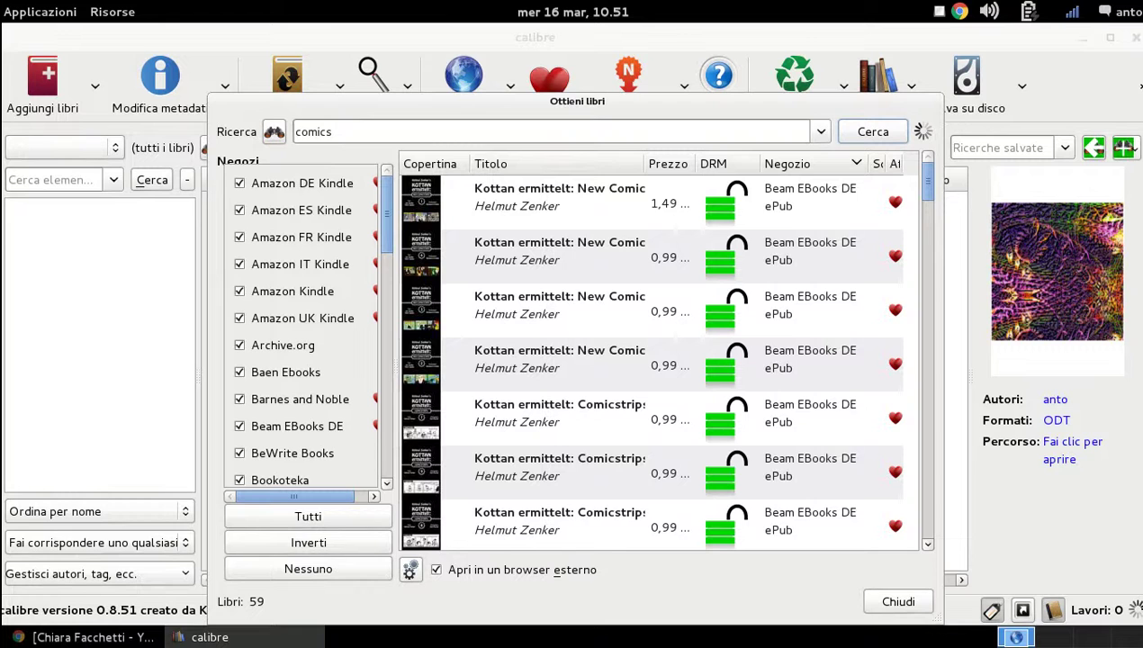
pyautogui.click(892, 607)
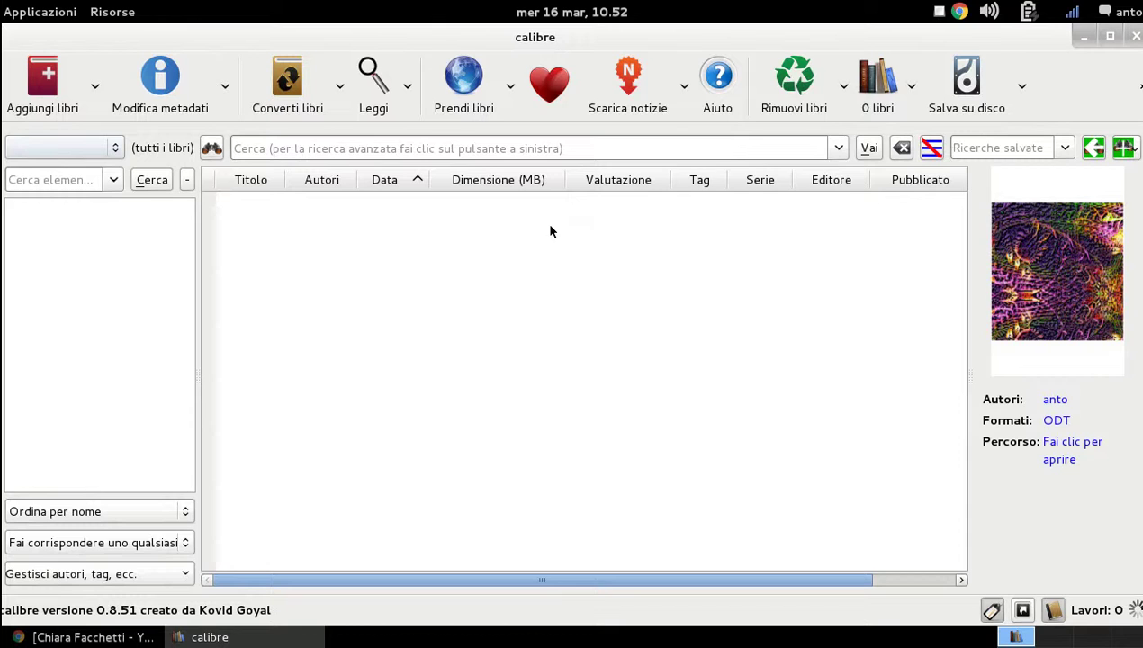
pyautogui.click(1136, 37)
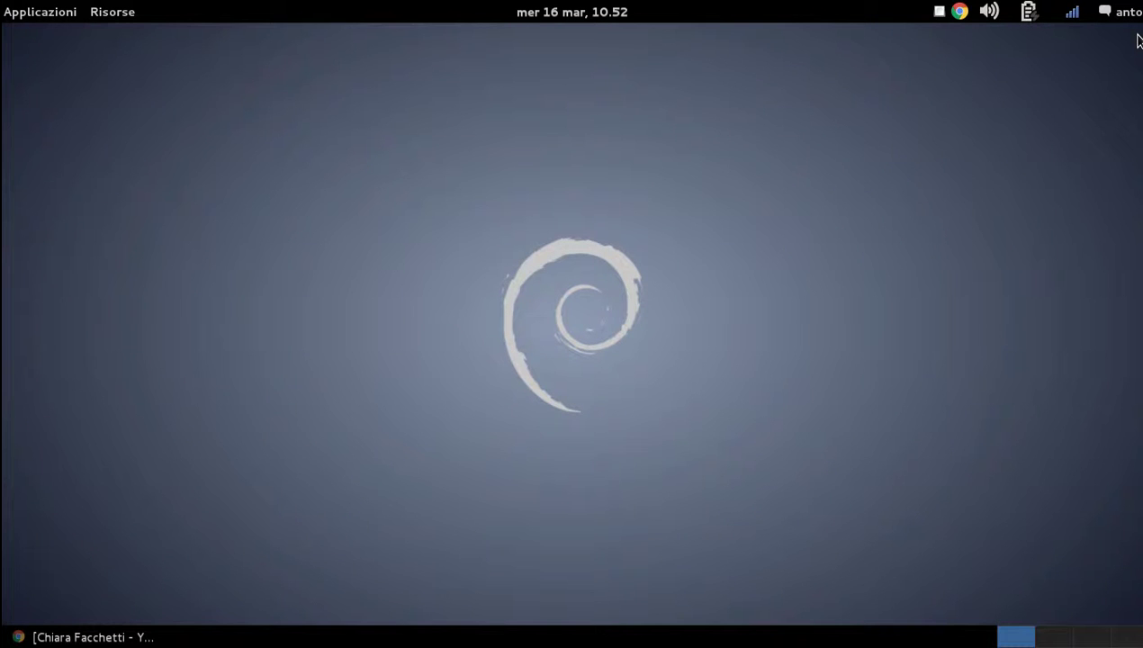